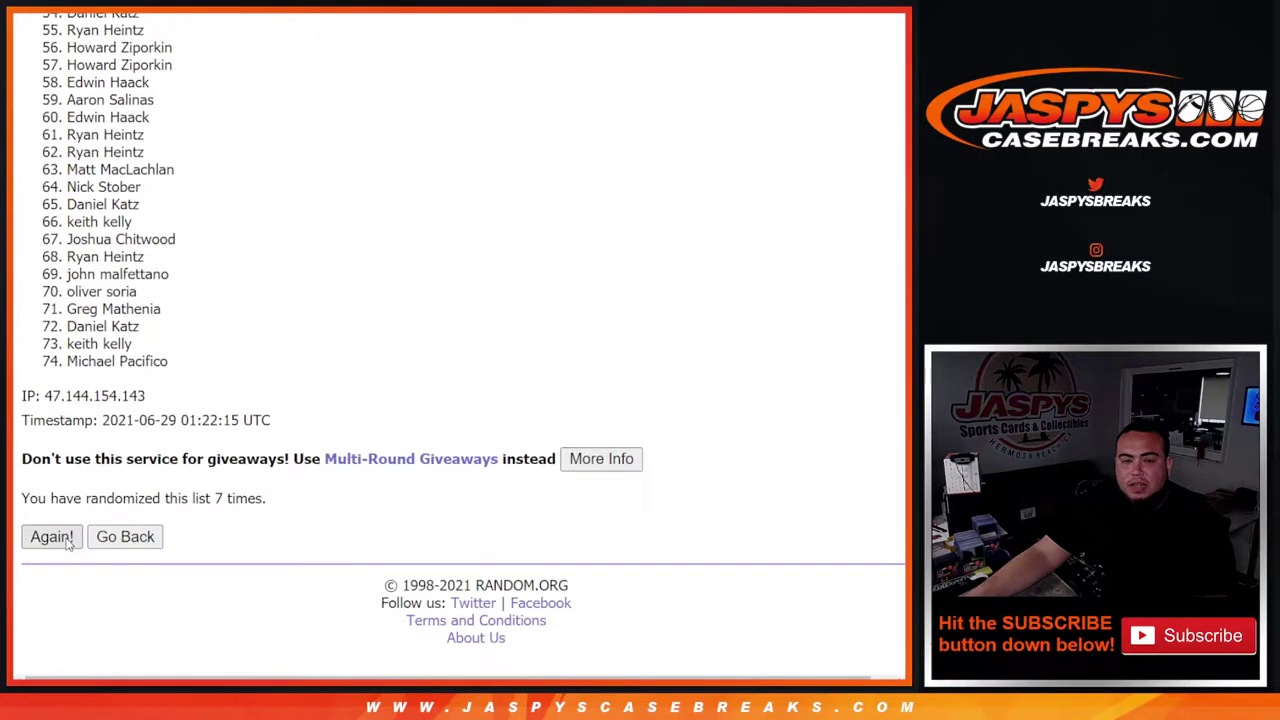
# Step: Keep re-randomizing the participant name list until it has been shuffled 11 times in total
pyautogui.click(66, 540)
pyautogui.scroll(-15, 67, 542)
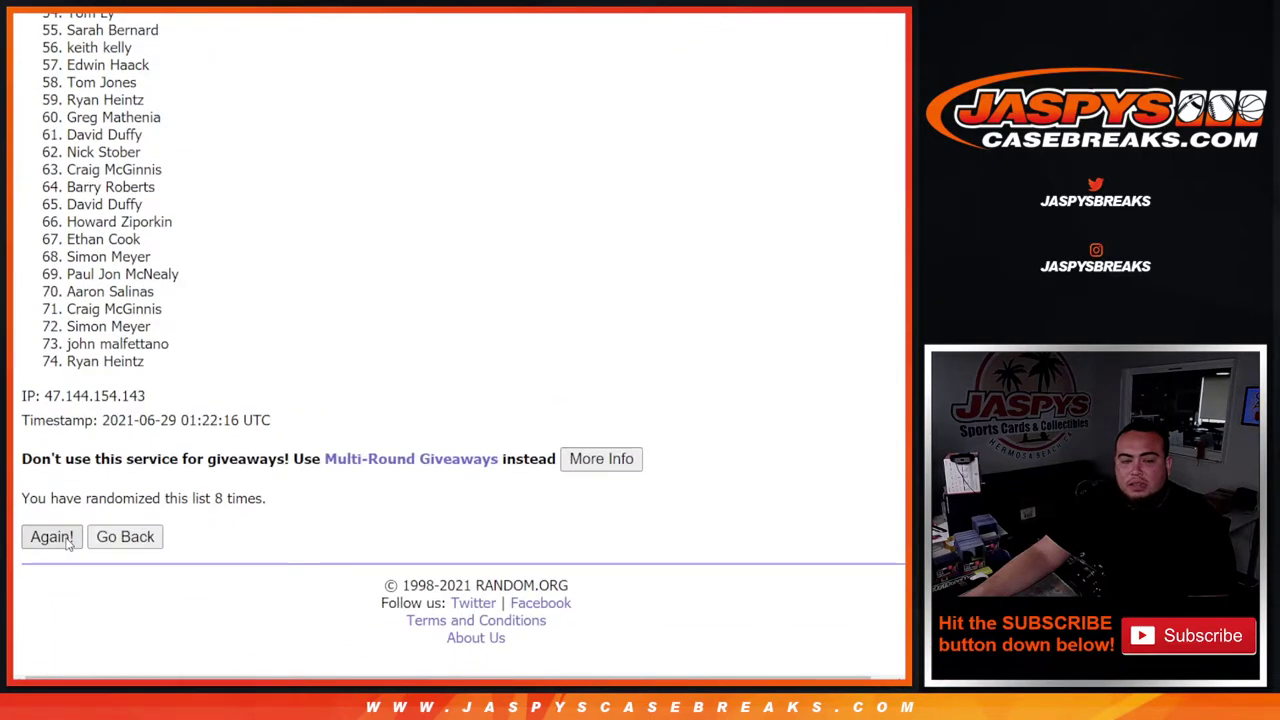
pyautogui.click(66, 540)
pyautogui.click(66, 540)
pyautogui.scroll(-15, 66, 540)
pyautogui.press('Return')
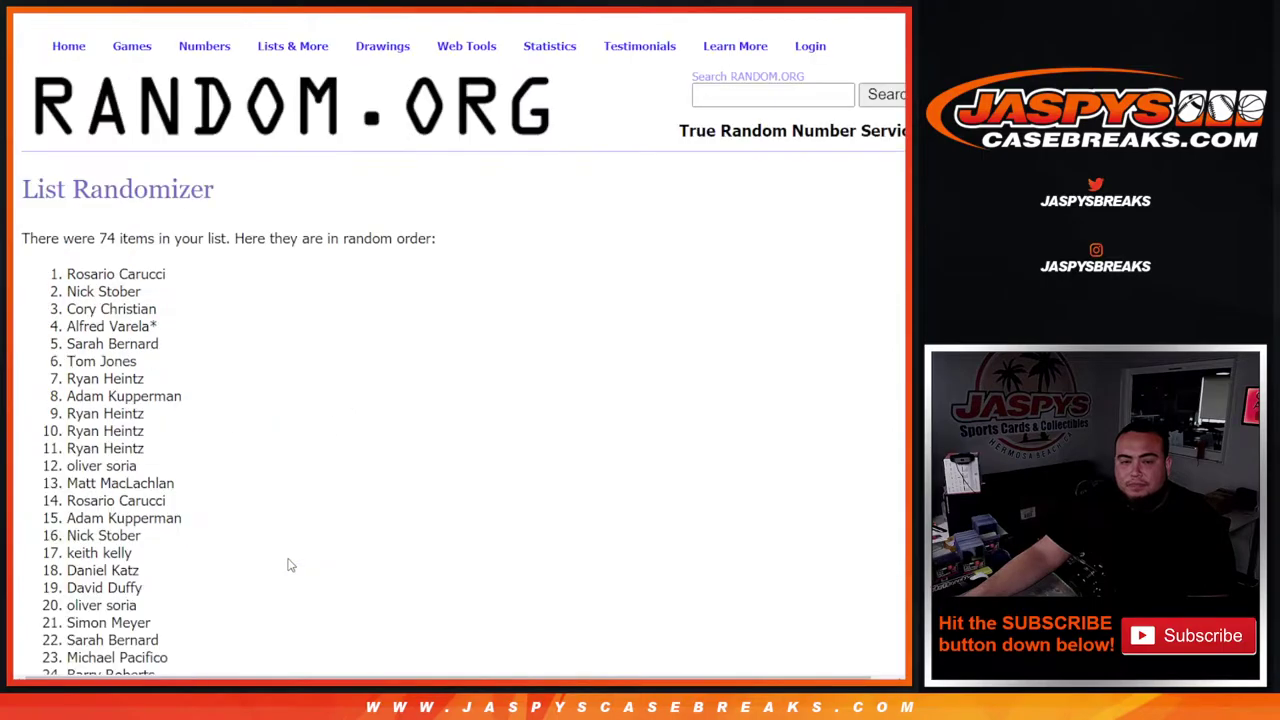
# Step: Highlight the name list's randomization count and compare it with the two-dice roll
pyautogui.scroll(-15, 286, 563)
pyautogui.moveTo(216, 498); pyautogui.dragTo(274, 498)
pyautogui.hotkey('ctrl', 'Tab')
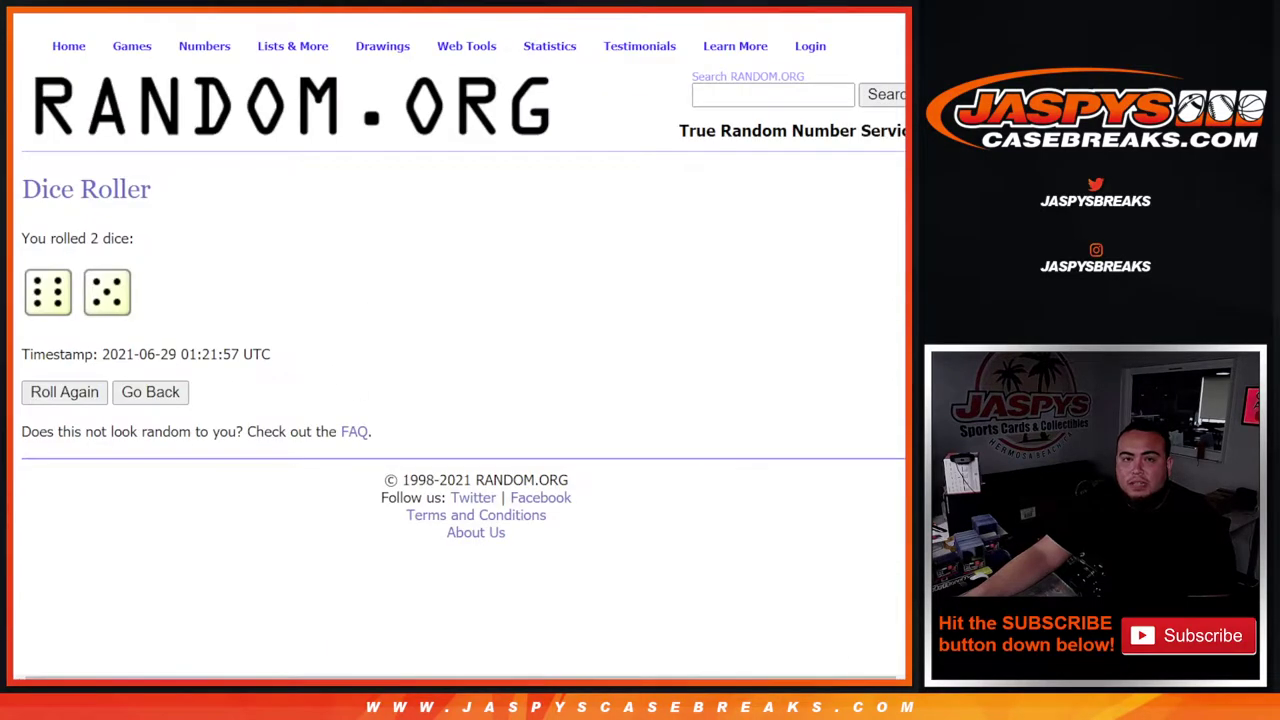
pyautogui.hotkey('ctrl', 'Tab')
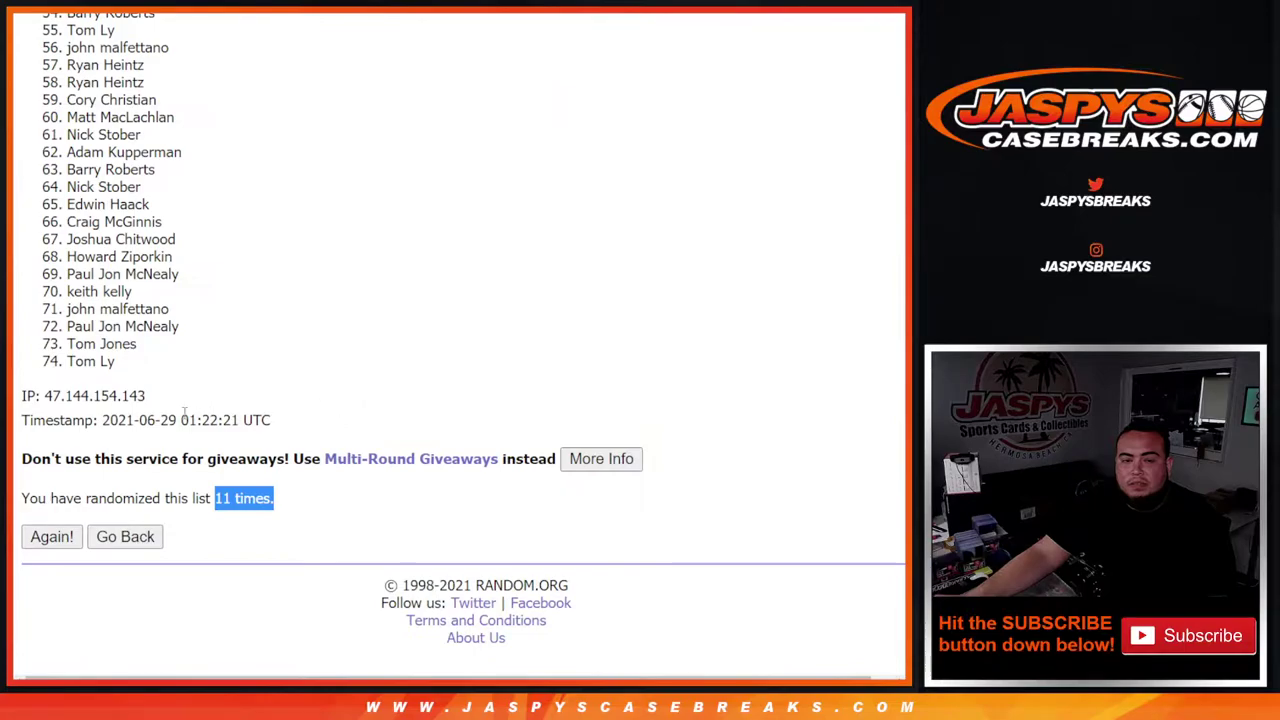
# Step: Copy the entire randomized name list into column A of the blank Google Sheets spreadsheet, starting at A1
pyautogui.scroll(10, 58, 157)
pyautogui.scroll(3, 58, 157)
pyautogui.moveTo(56, 72); pyautogui.dragTo(170, 364)
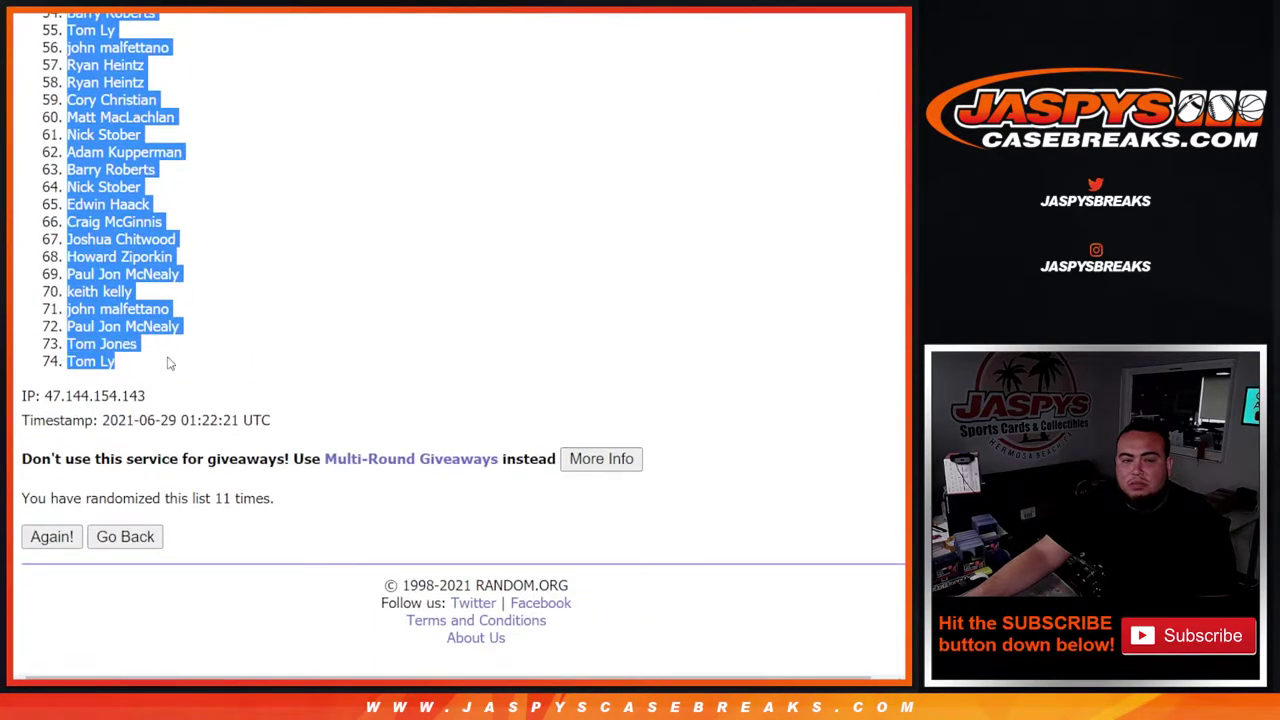
pyautogui.hotkey('ctrl', 'c')
pyautogui.hotkey('alt', 'Tab')
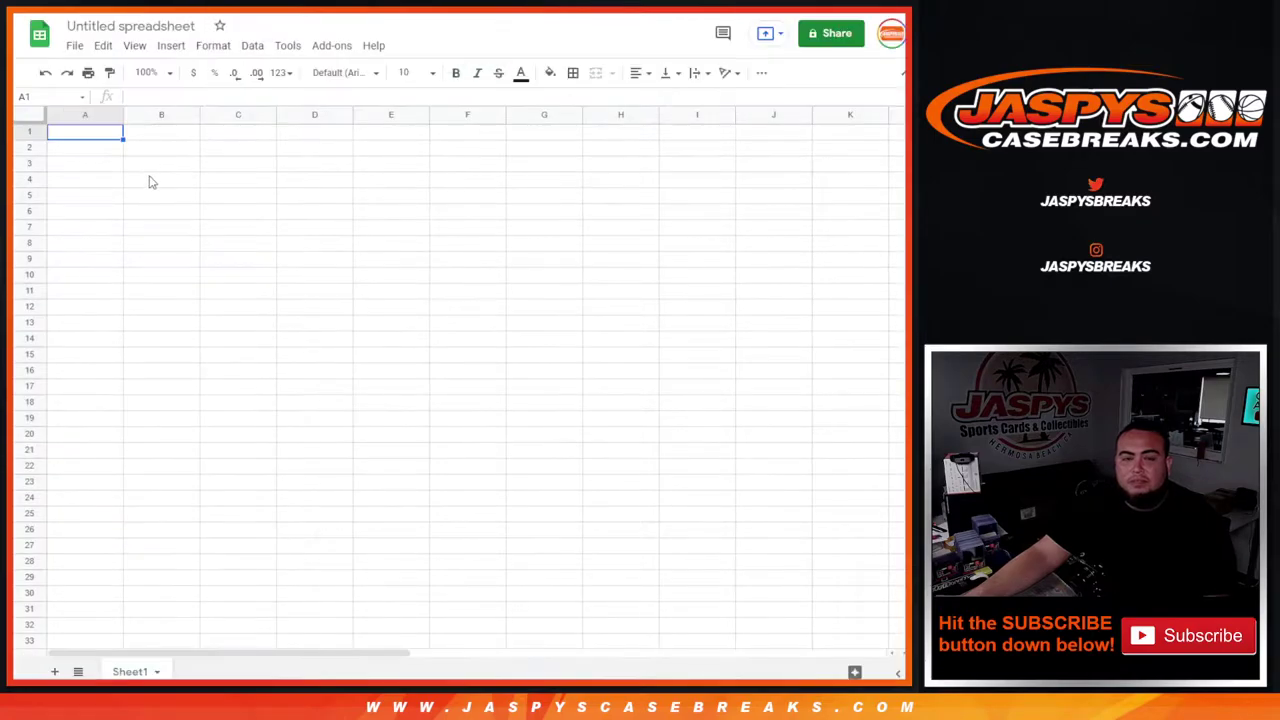
pyautogui.hotkey('ctrl', 'v')
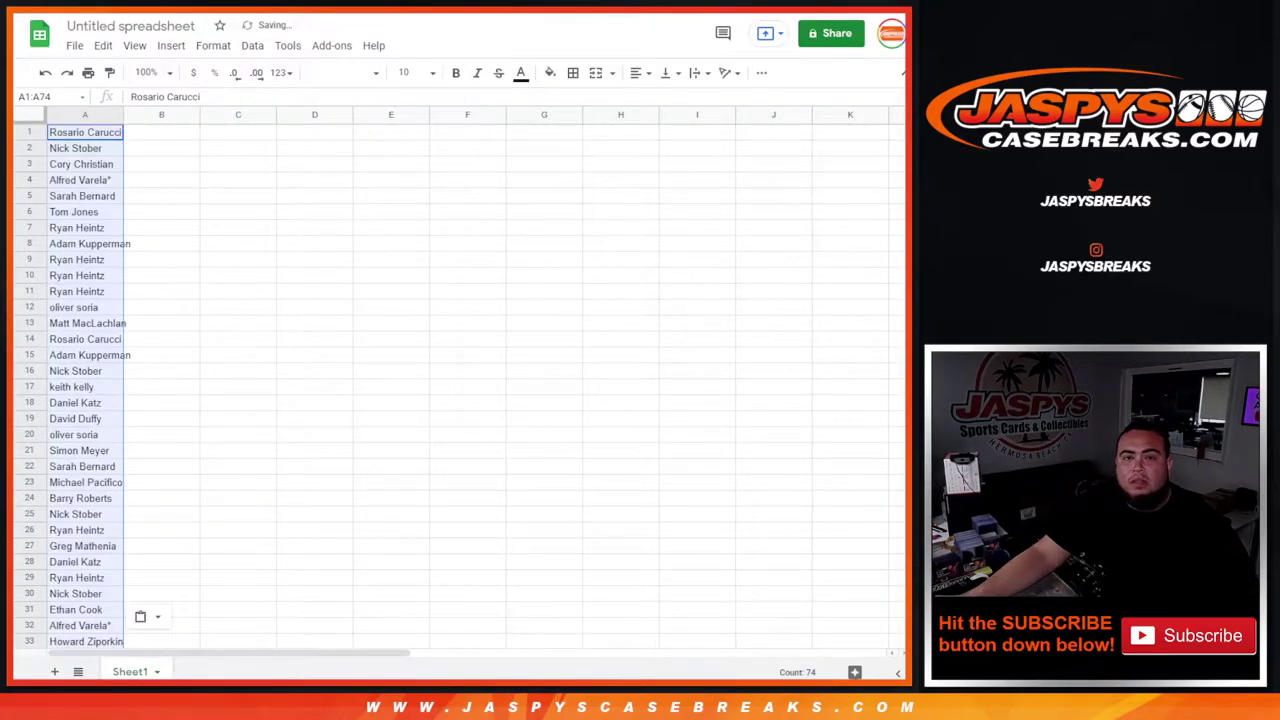
# Step: Return to RANDOM.ORG and randomize the team list, repeating until it has been shuffled 11 times
pyautogui.hotkey('alt', 'Tab')
pyautogui.hotkey('ctrl', 'Tab')
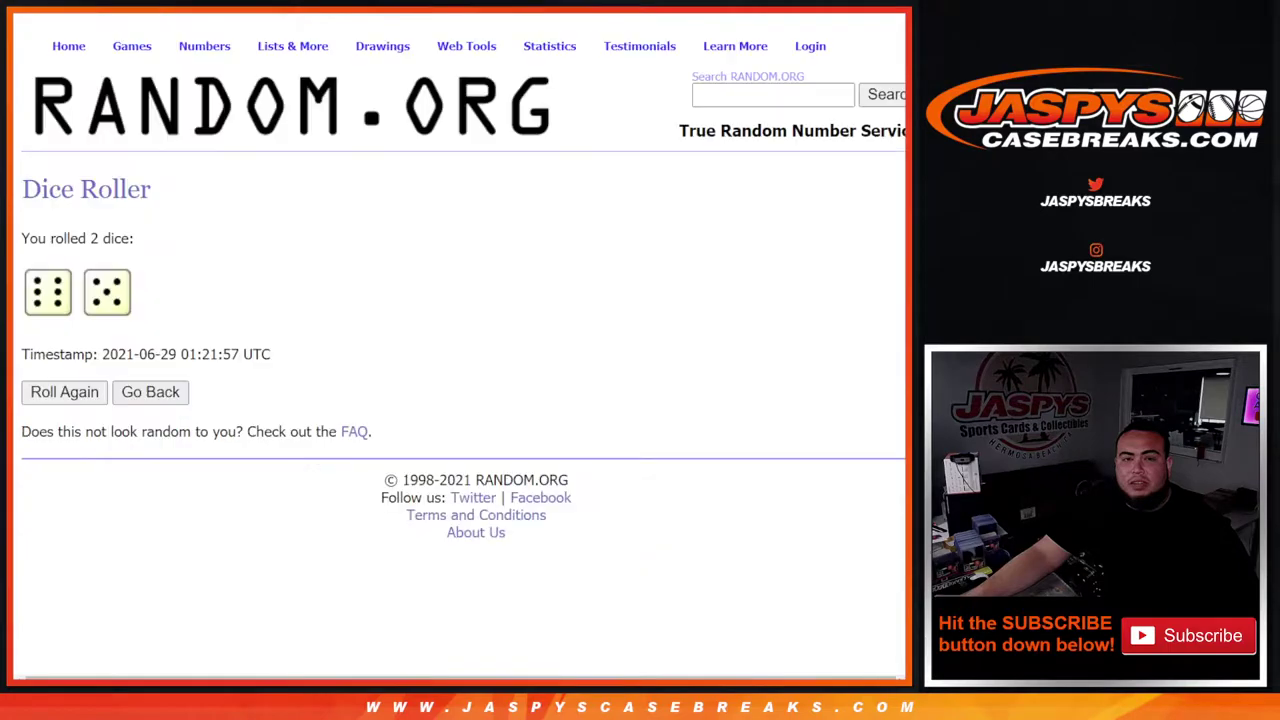
pyautogui.hotkey('ctrl', 'Tab')
pyautogui.scroll(-13, 171, 505)
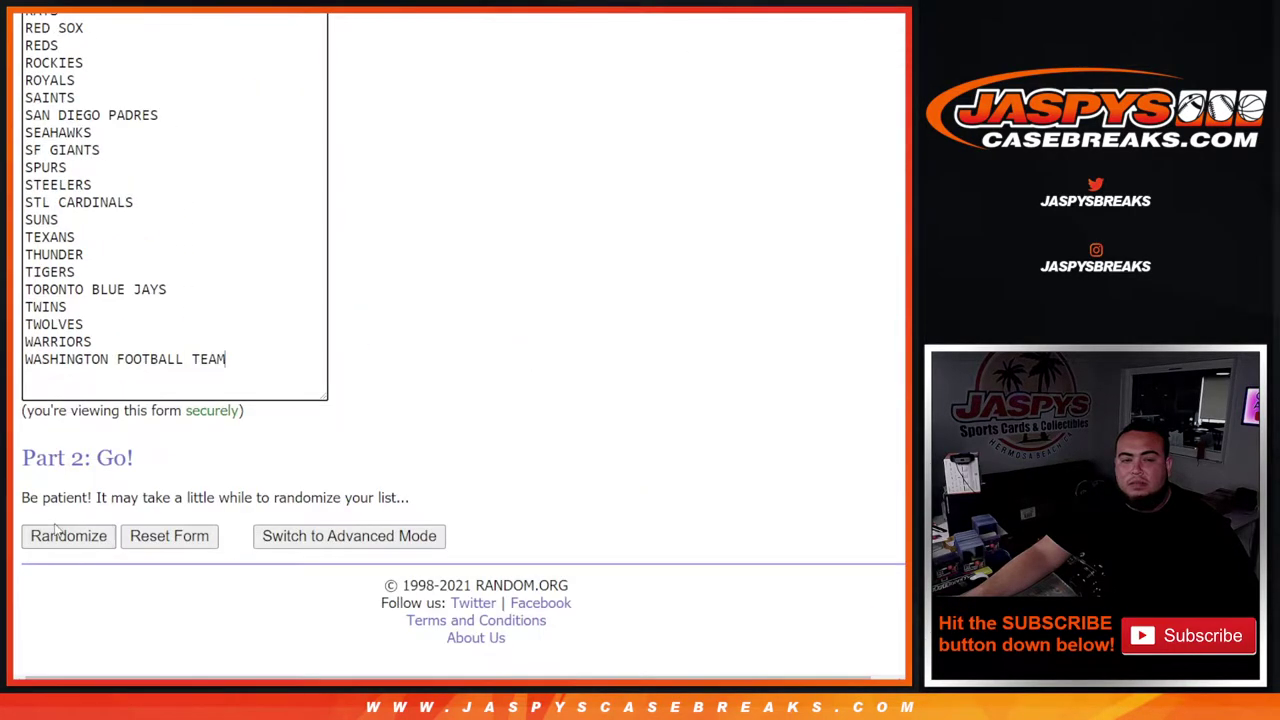
pyautogui.click(68, 536)
pyautogui.scroll(-15, 45, 538)
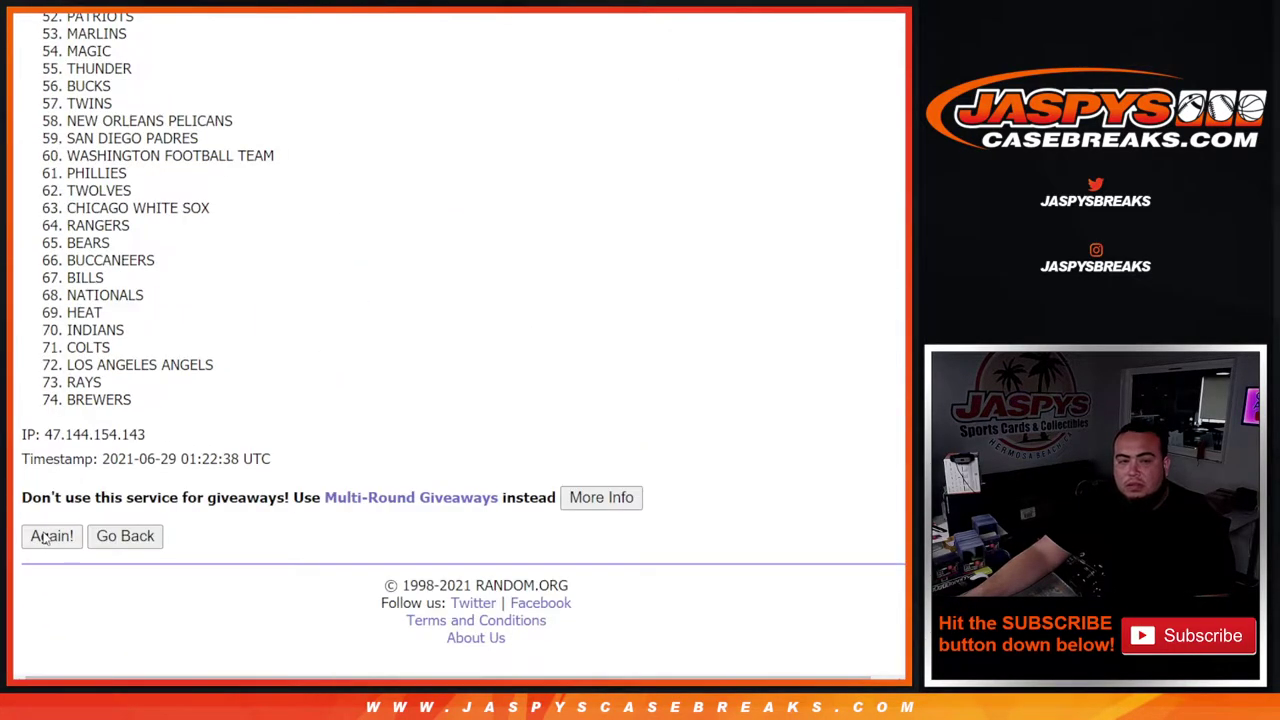
pyautogui.click(45, 538)
pyautogui.scroll(-15, 45, 538)
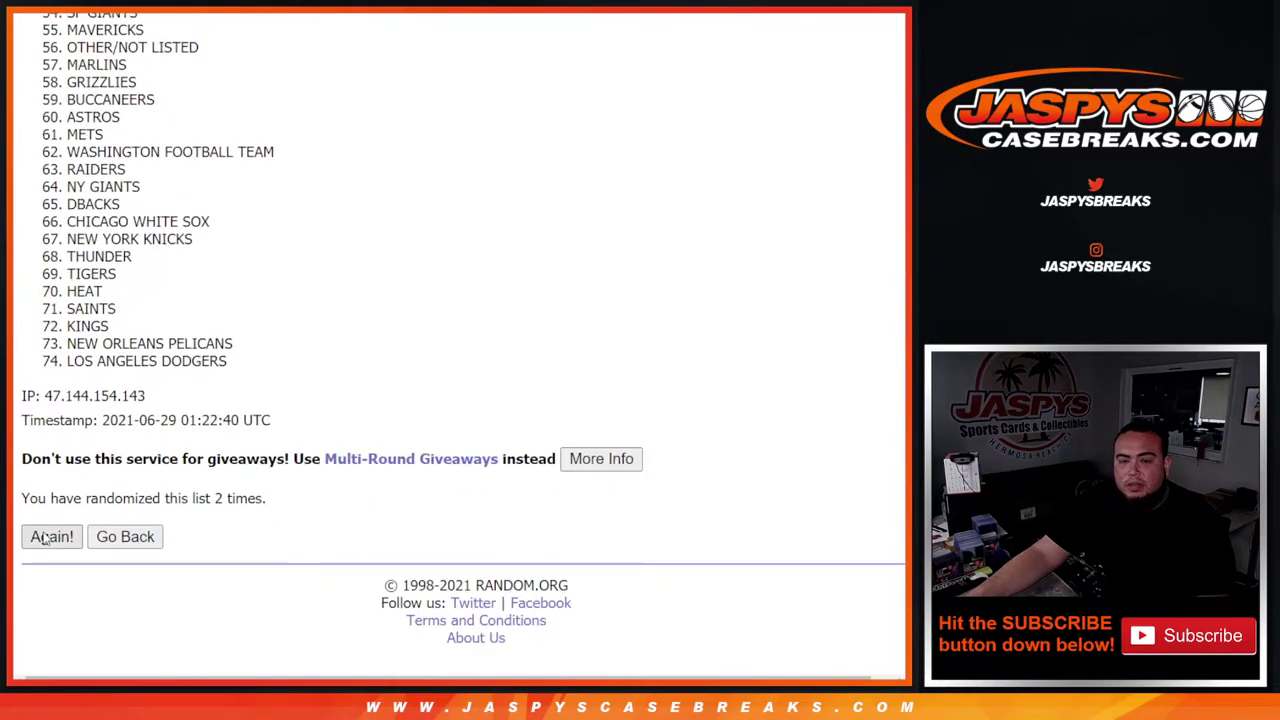
pyautogui.click(45, 538)
pyautogui.scroll(-2, 45, 538)
pyautogui.scroll(-13, 45, 538)
pyautogui.click(45, 538)
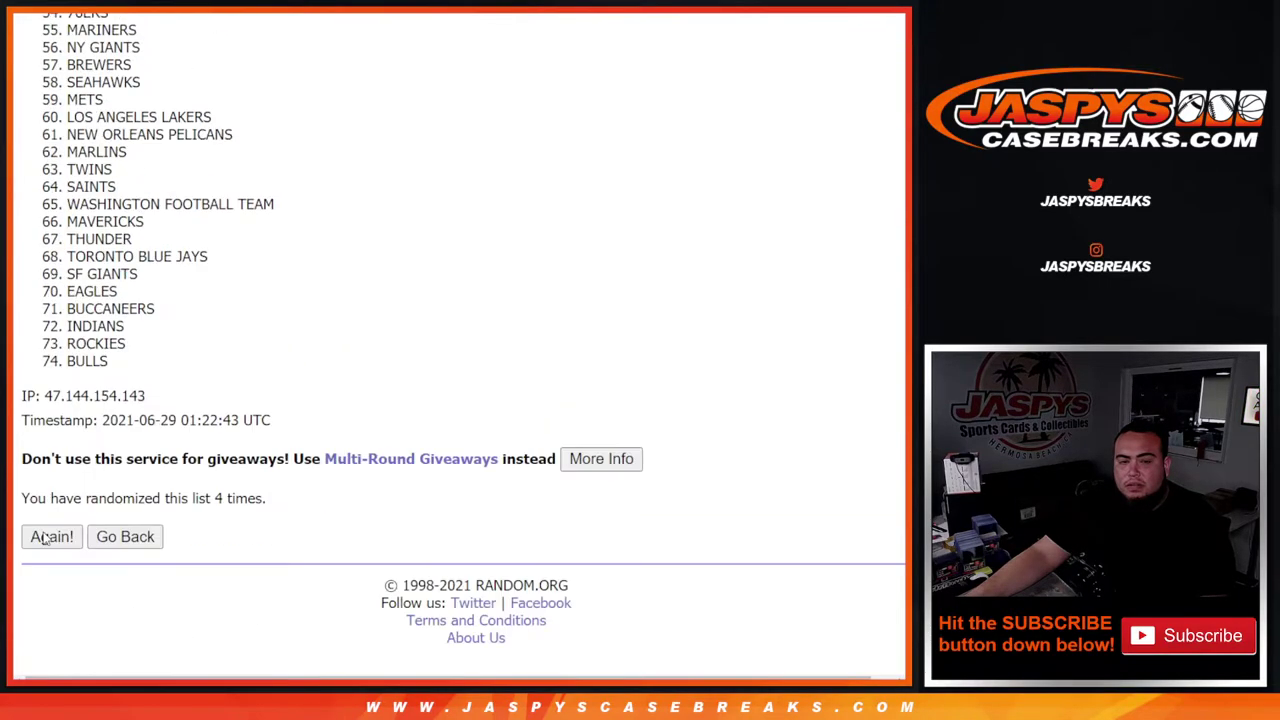
pyautogui.click(45, 538)
pyautogui.click(45, 538)
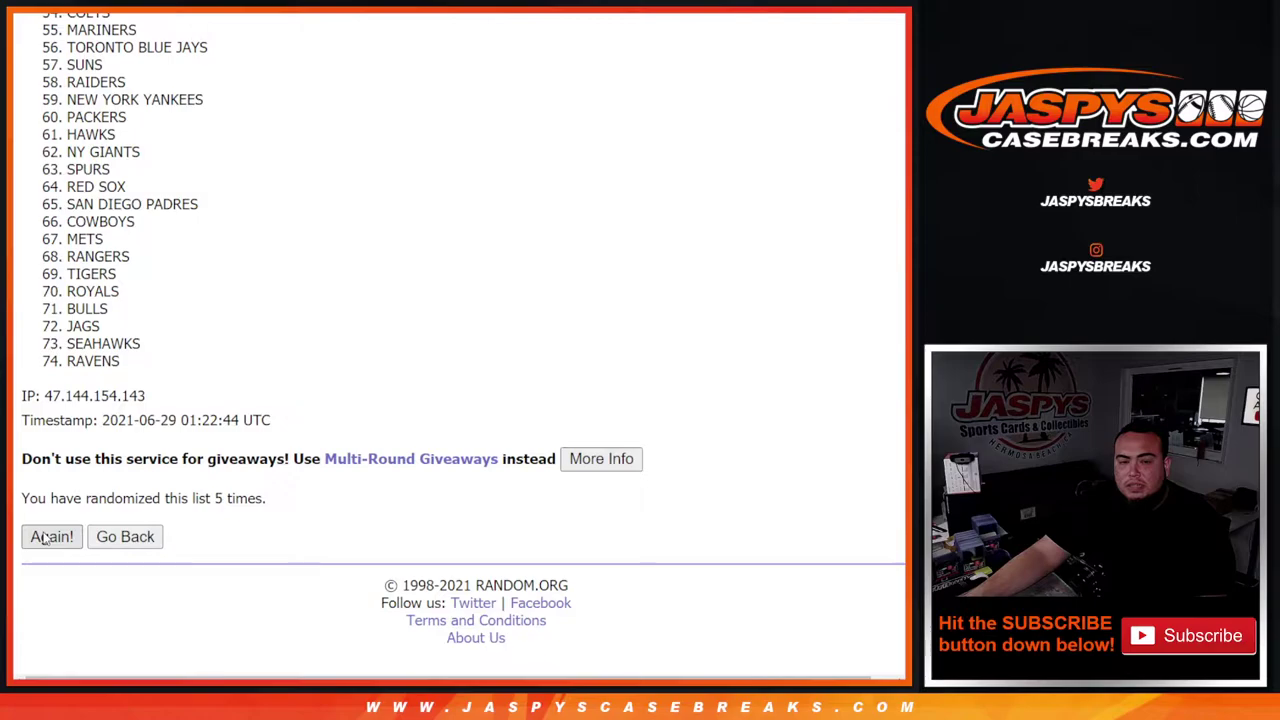
pyautogui.click(45, 538)
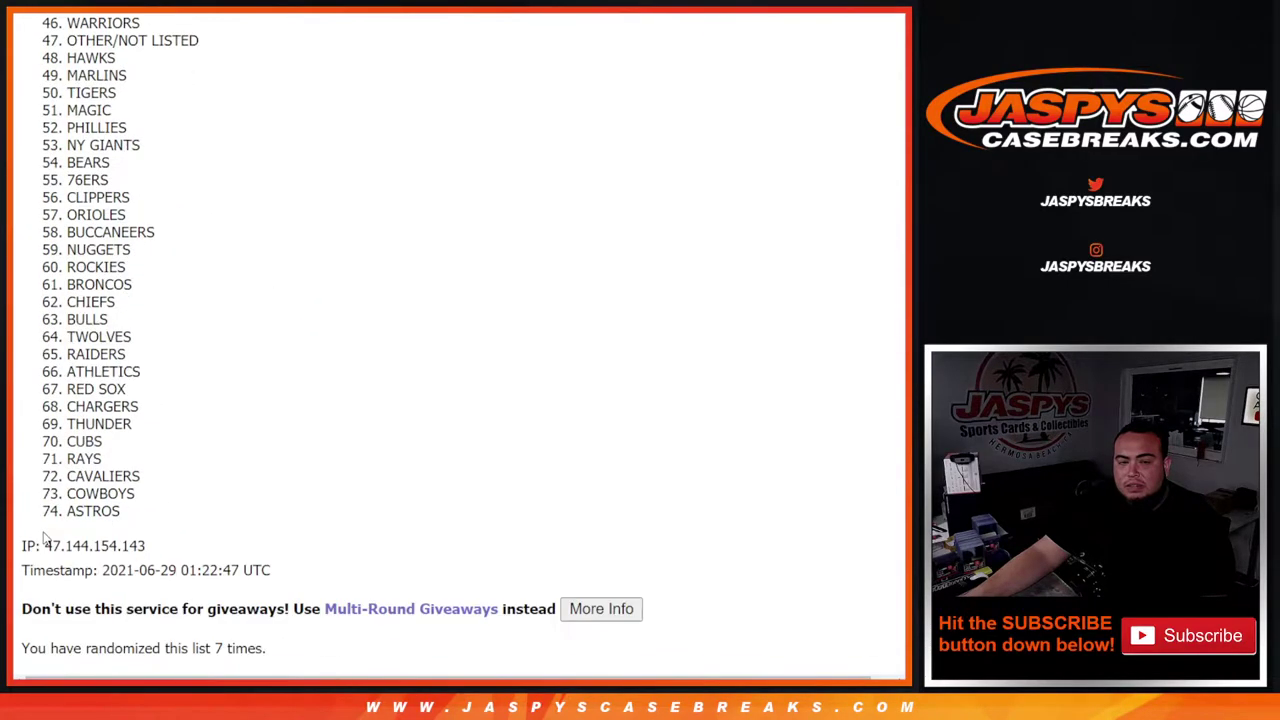
pyautogui.click(45, 538)
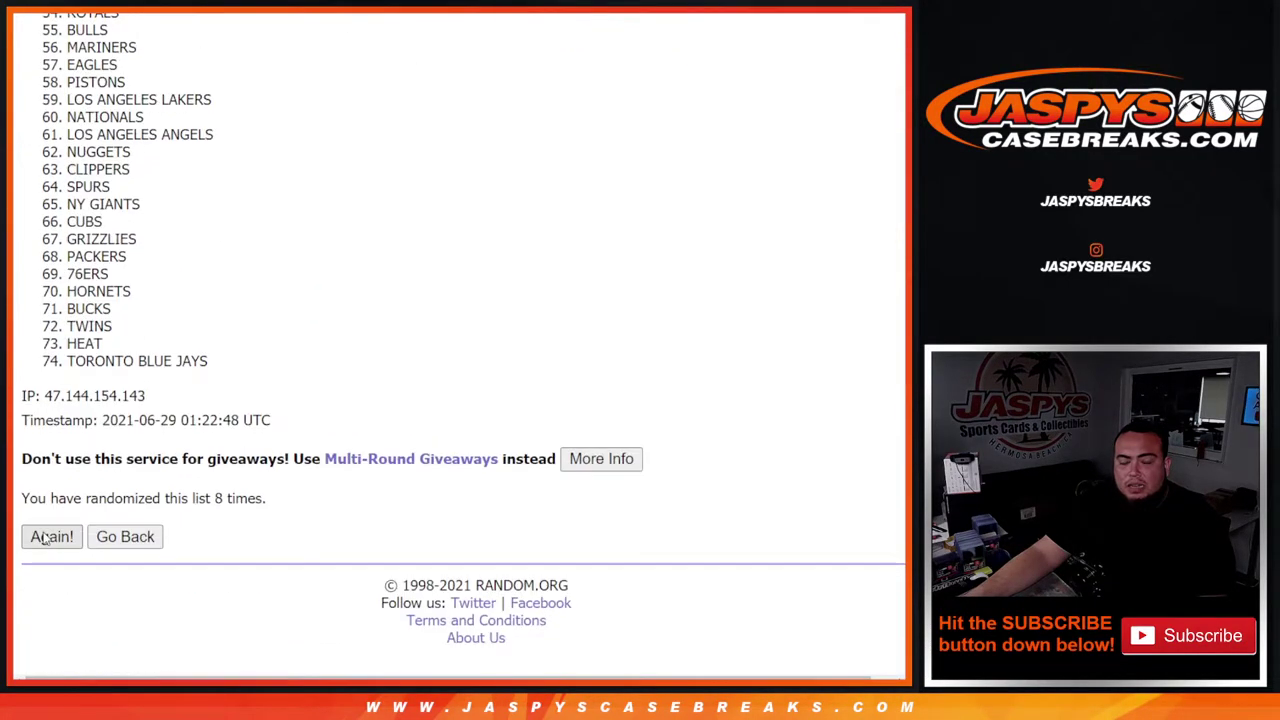
pyautogui.click(45, 538)
pyautogui.click(45, 538)
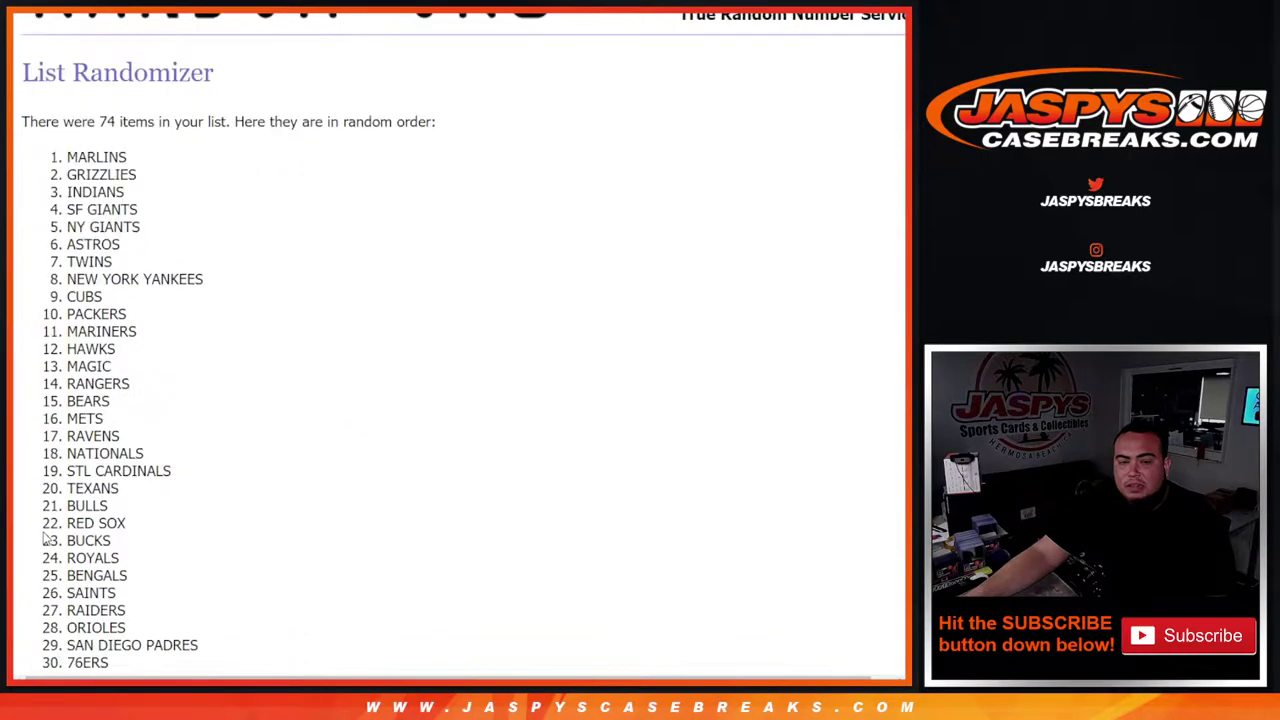
# Step: Highlight the team list's randomization count and check it against the dice roll
pyautogui.scroll(8, 240, 549)
pyautogui.scroll(-10, 240, 549)
pyautogui.moveTo(219, 495); pyautogui.dragTo(330, 498)
pyautogui.hotkey('ctrl', 'Tab')
pyautogui.hotkey('ctrl', 'Tab')
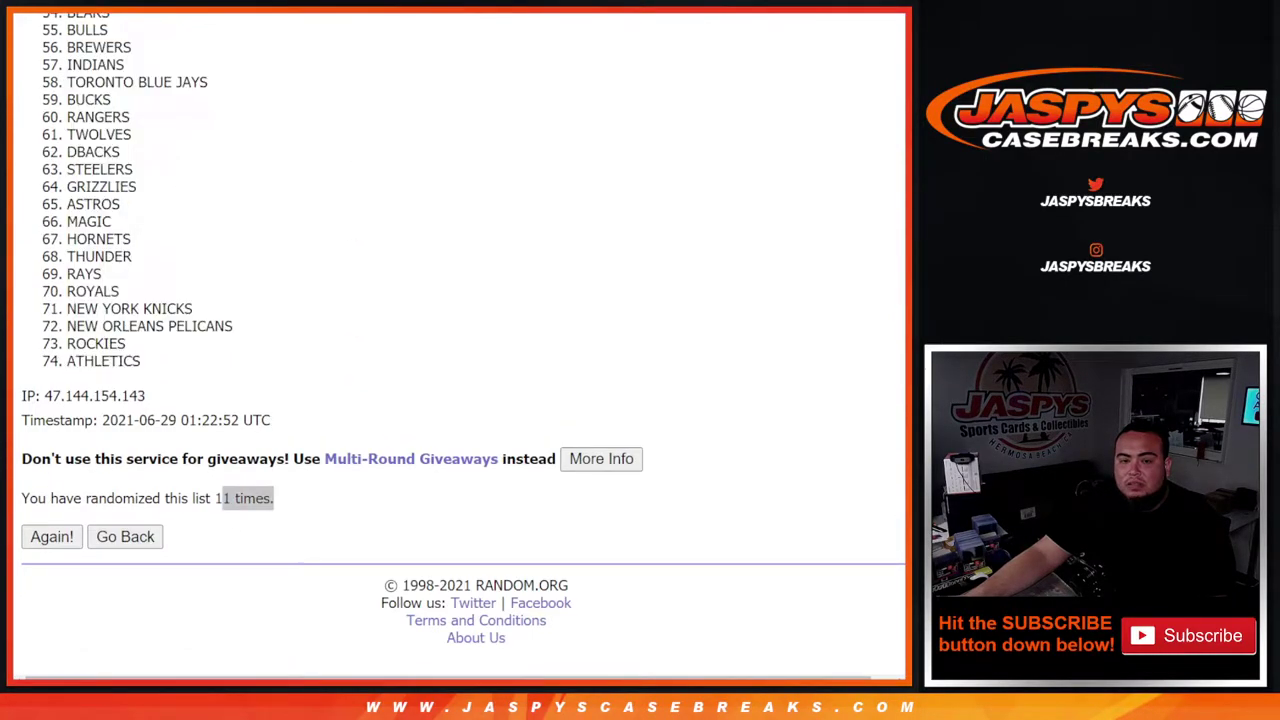
# Step: Copy the full randomized team list into column B of the spreadsheet beside the names, starting at B1
pyautogui.scroll(15, 266, 494)
pyautogui.moveTo(62, 272); pyautogui.dragTo(228, 367)
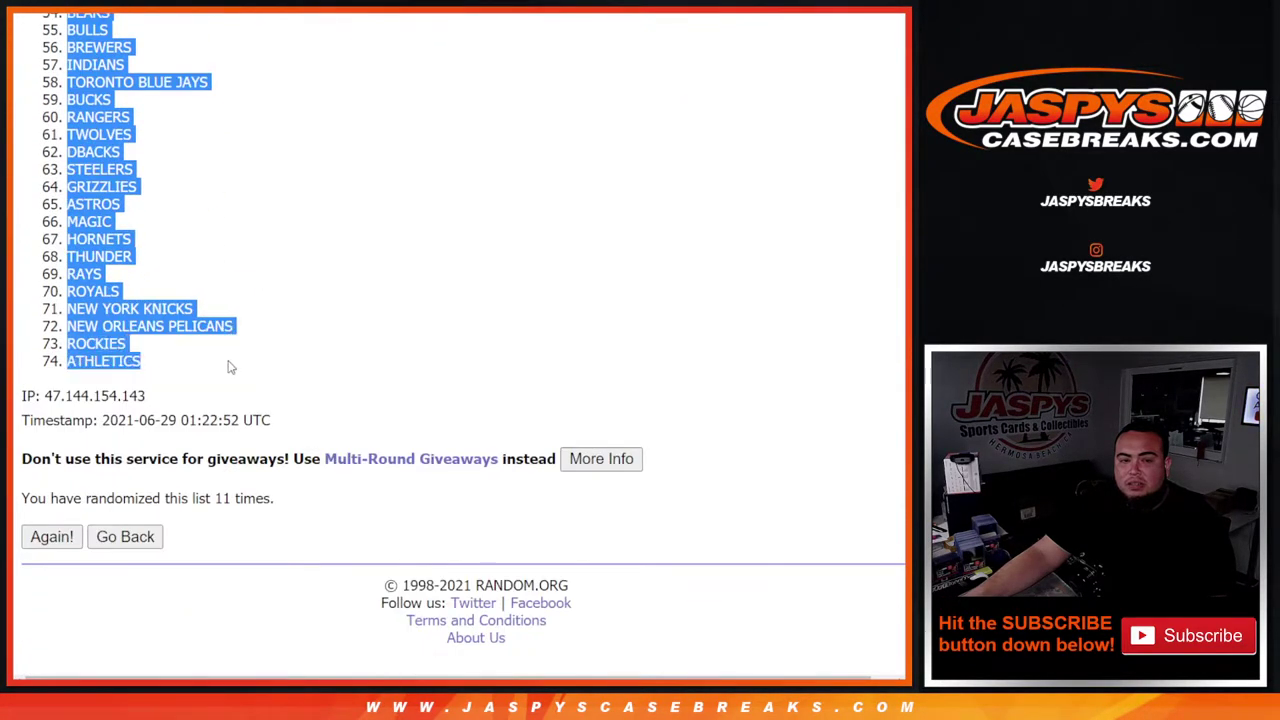
pyautogui.hotkey('ctrl', 'Tab')
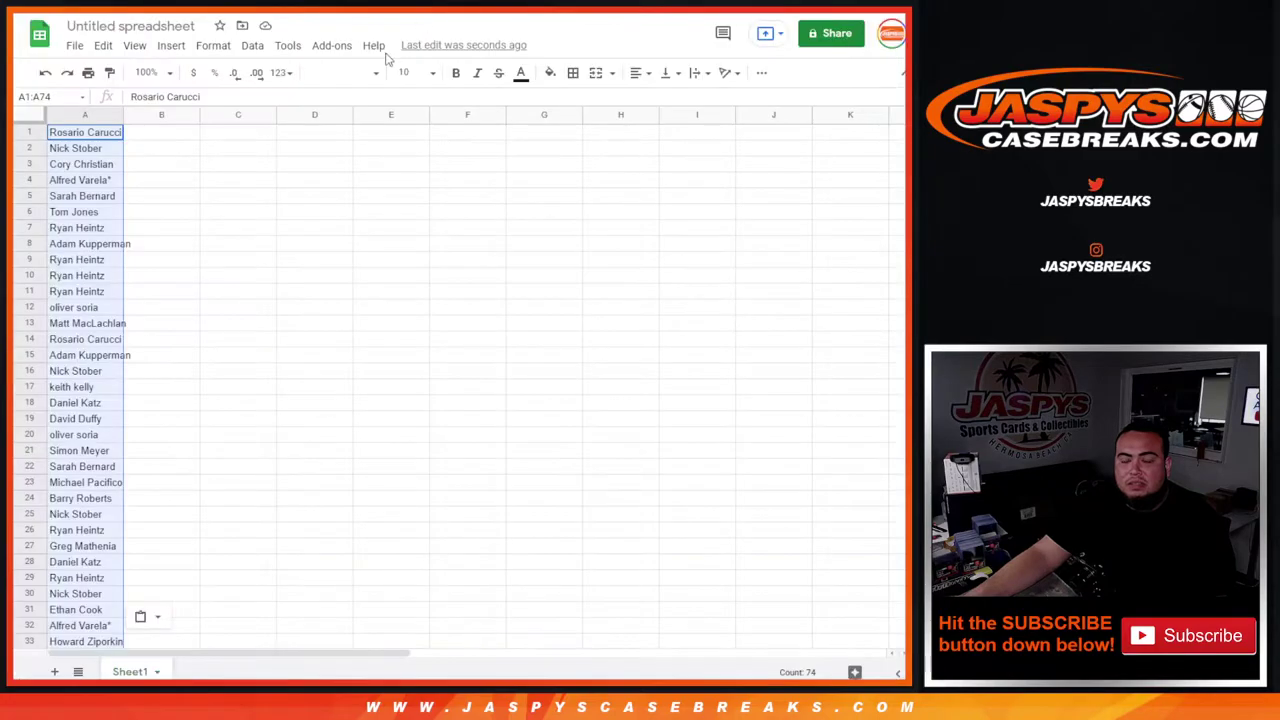
pyautogui.click(176, 137)
pyautogui.hotkey('ctrl', 'v')
pyautogui.scroll(-10, 176, 286)
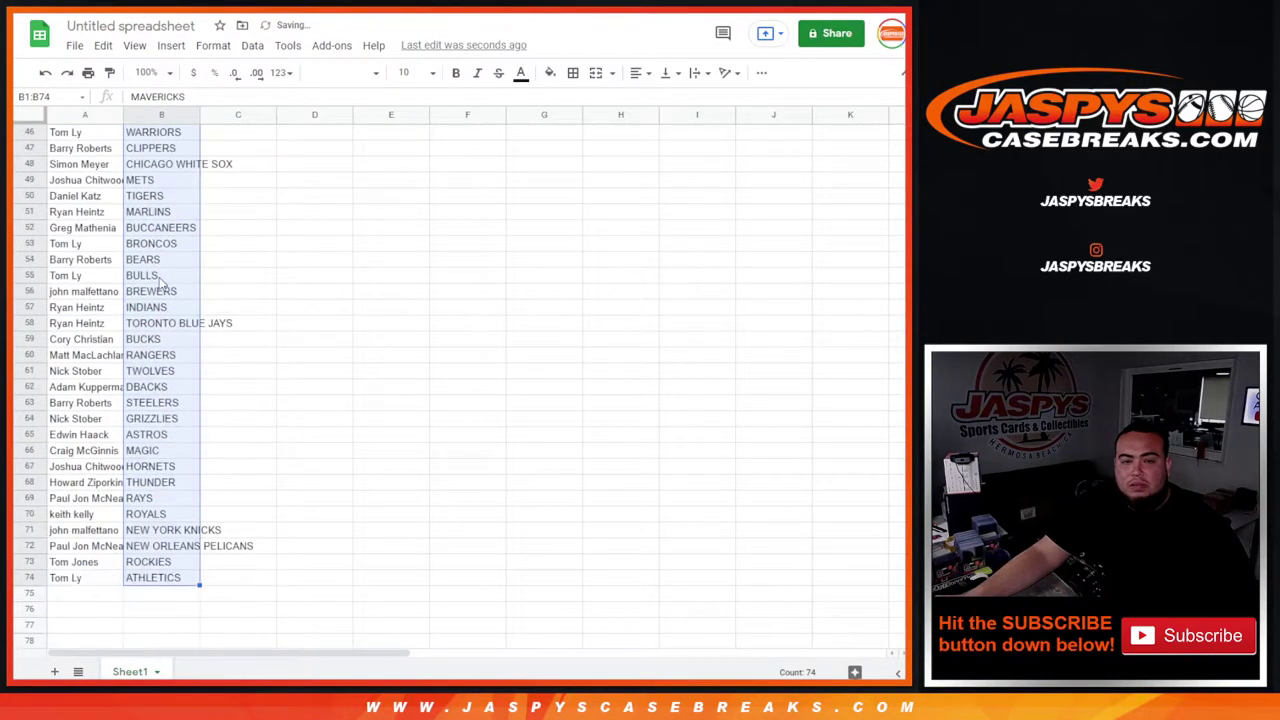
pyautogui.scroll(10, 160, 282)
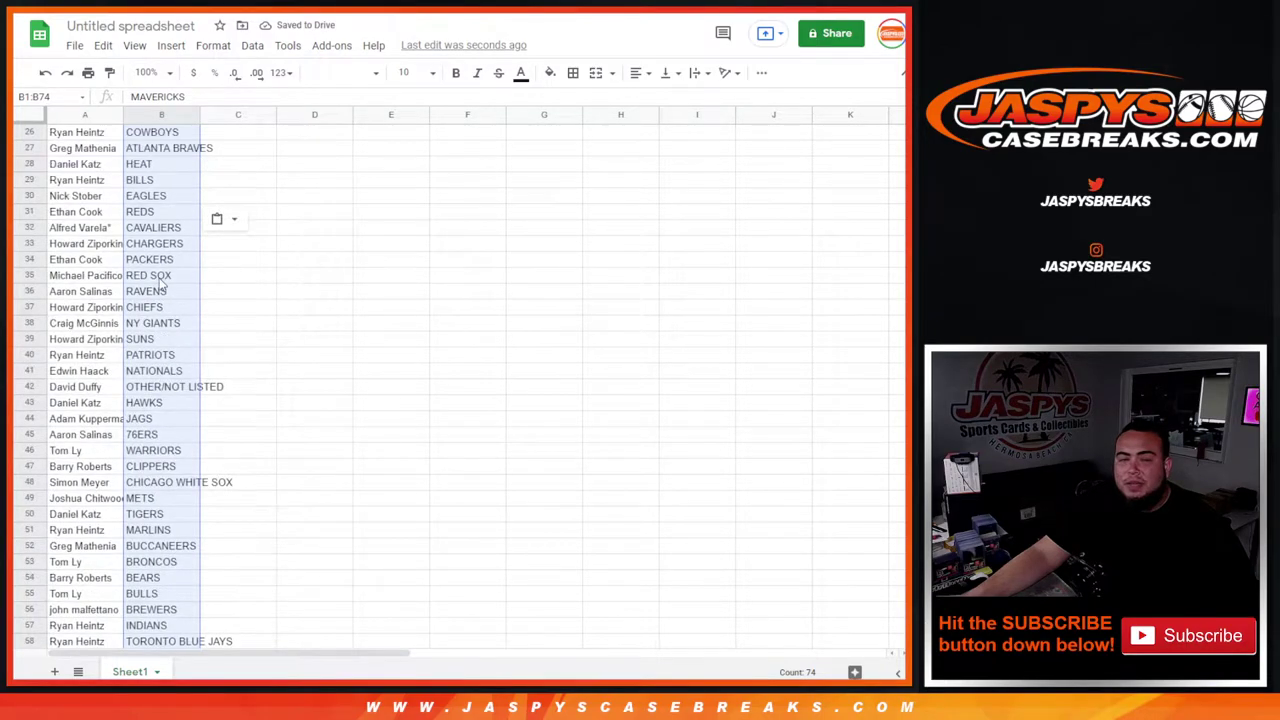
# Step: Set the whole sheet's font size to 14 and auto-fit the widths of columns A and B
pyautogui.click(33, 119)
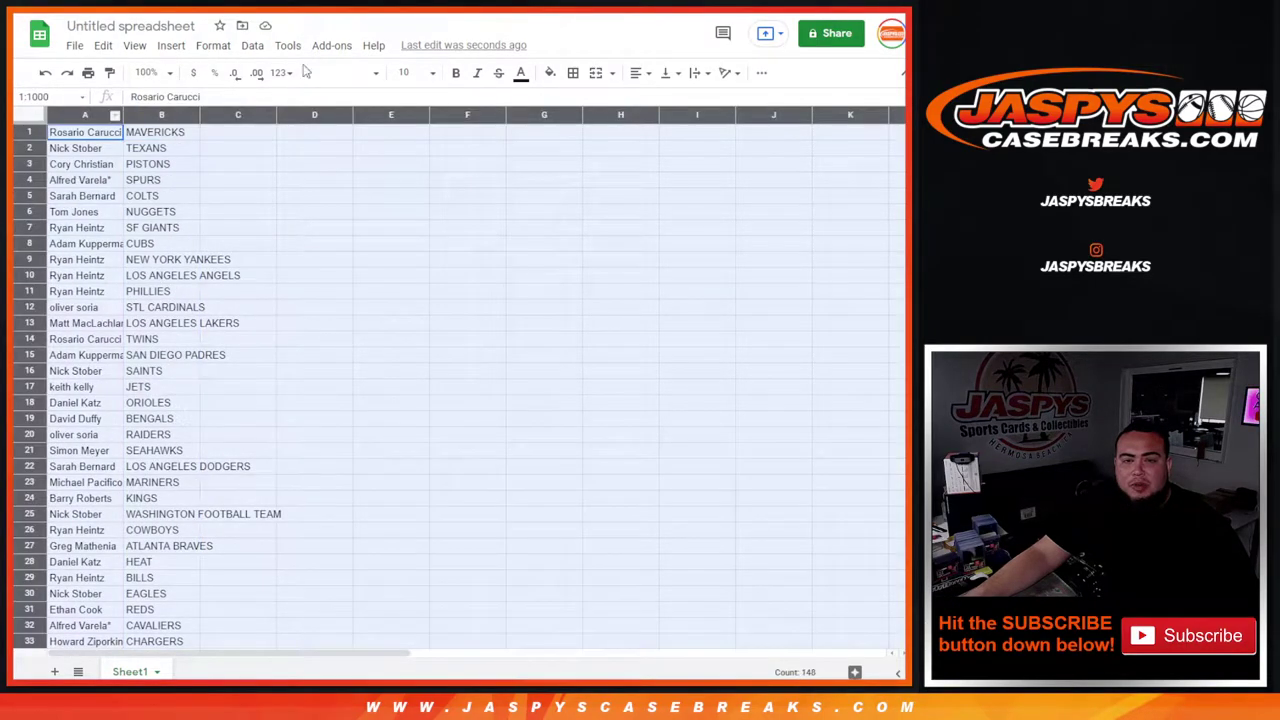
pyautogui.click(405, 72)
pyautogui.click(406, 269)
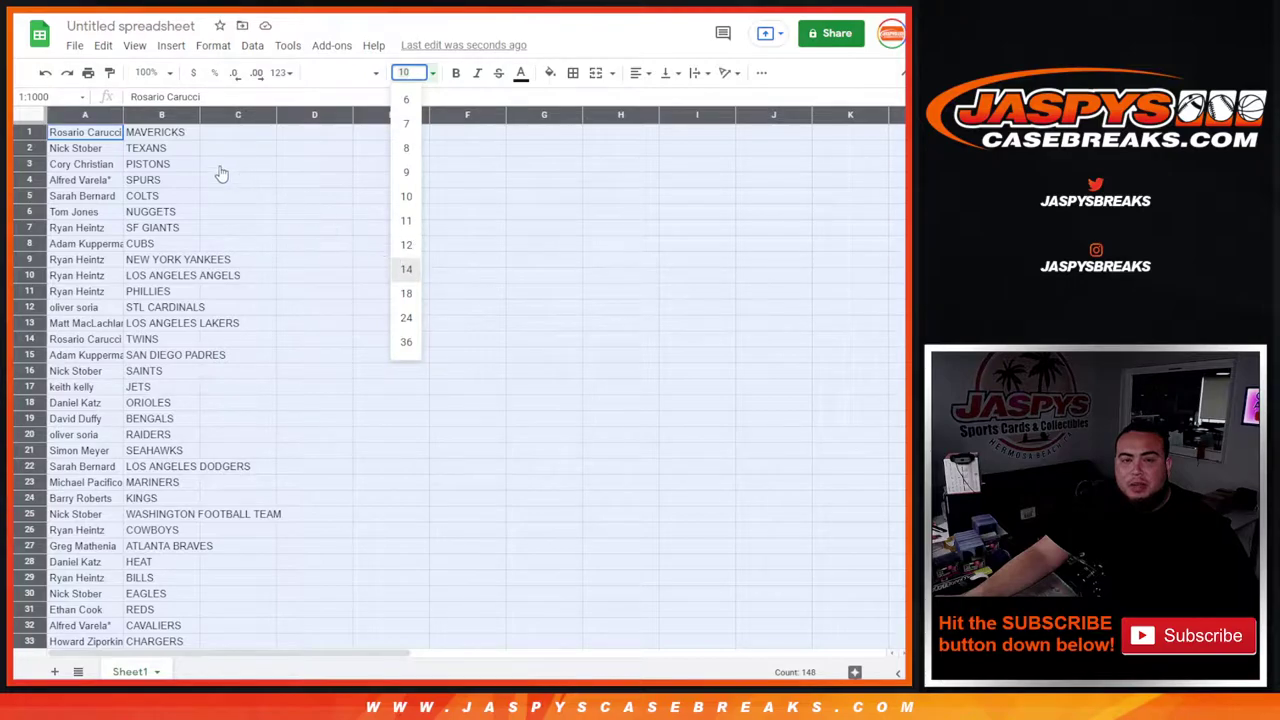
pyautogui.doubleClick(122, 110)
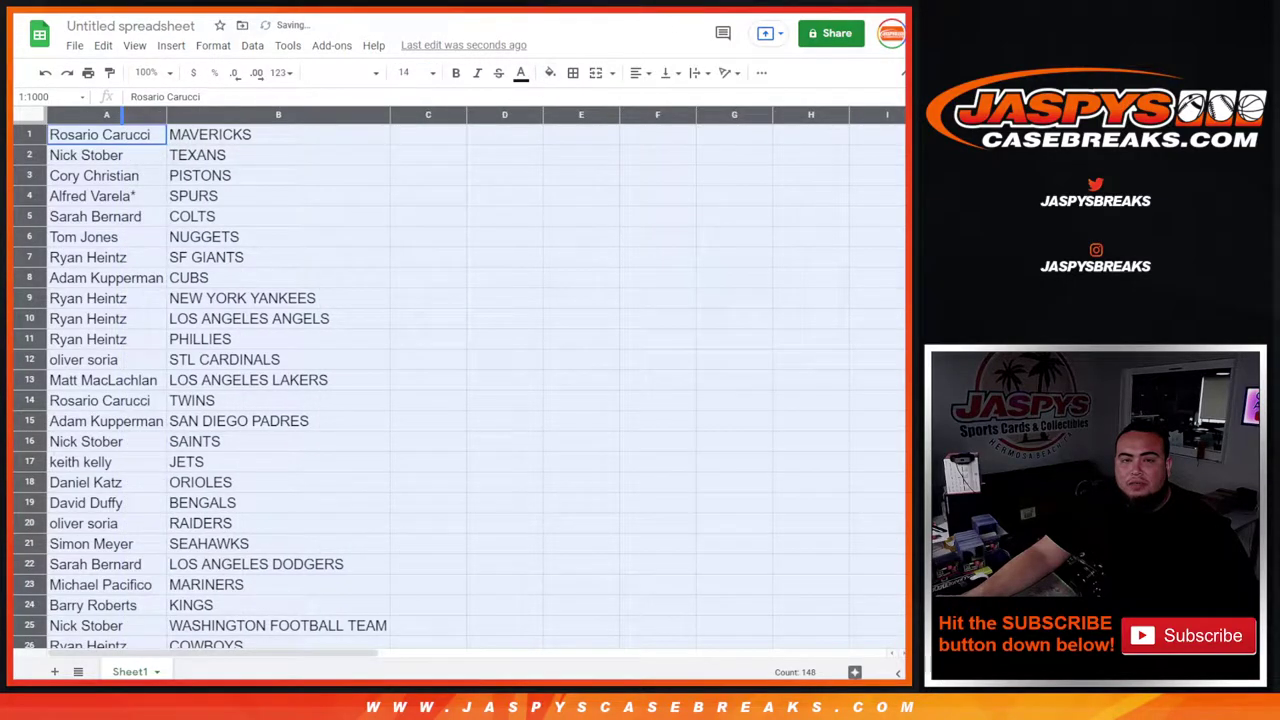
# Step: Copy the break title after "6.20p PT:" from cell A7 of the SCHEDULE sheet in JASPY SHOW NOTES
pyautogui.hotkey('ctrl', 'Tab')
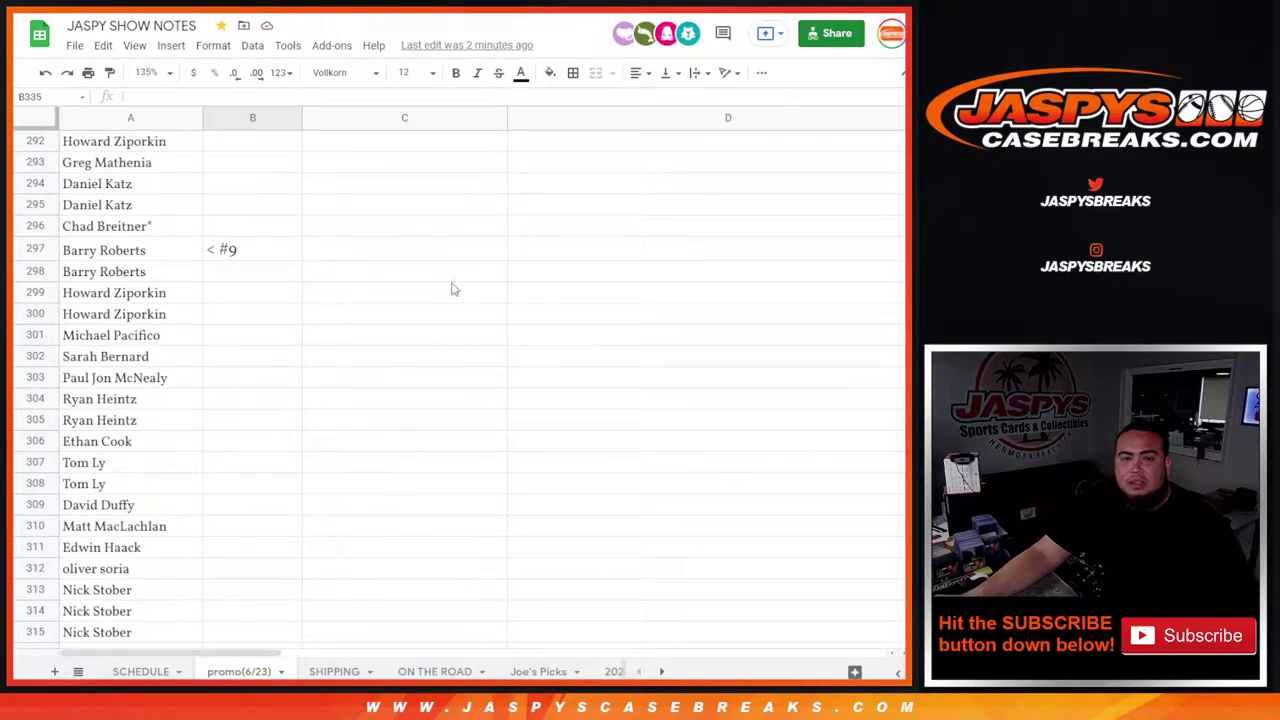
pyautogui.doubleClick(738, 289)
pyautogui.moveTo(738, 289); pyautogui.dragTo(189, 290)
pyautogui.hotkey('ctrl', 'c')
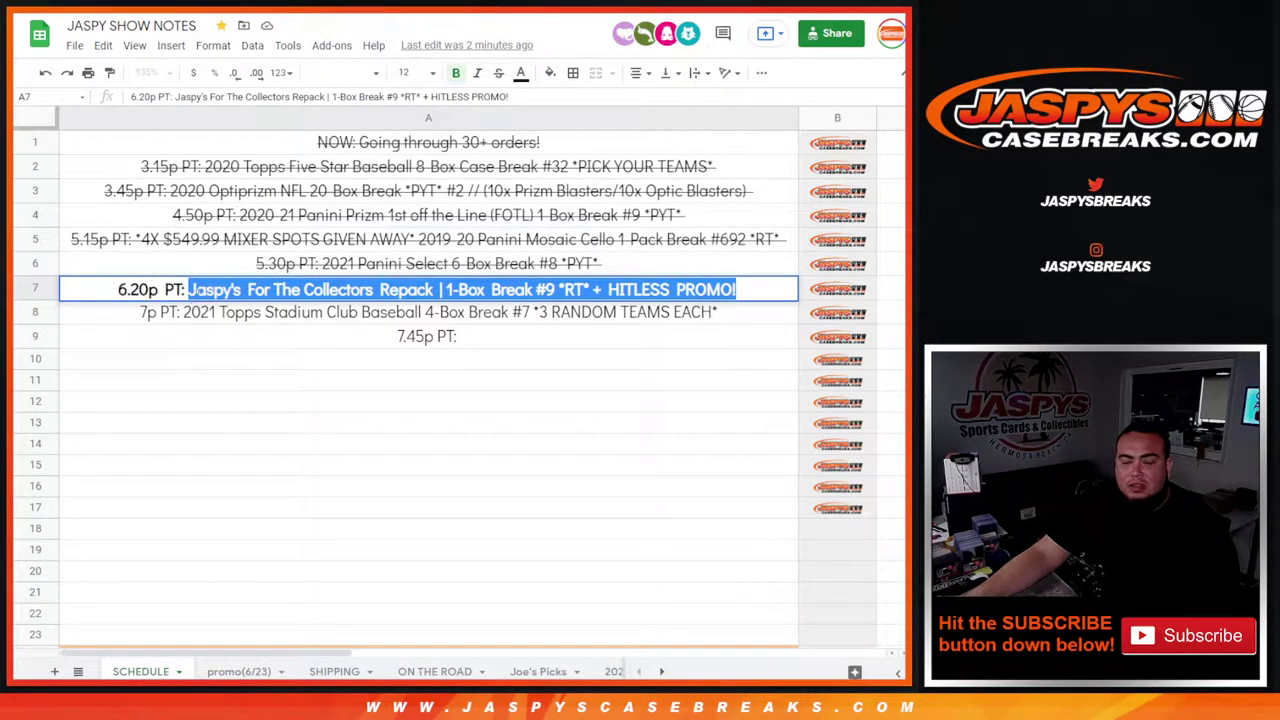
# Step: Rename the untitled spreadsheet "M. 6/28/21 - Jaspy's For The Collectors Repack | 1-Box Break #9 *RT* + HITLESS PROMO!"
pyautogui.hotkey('ctrl', 'Tab')
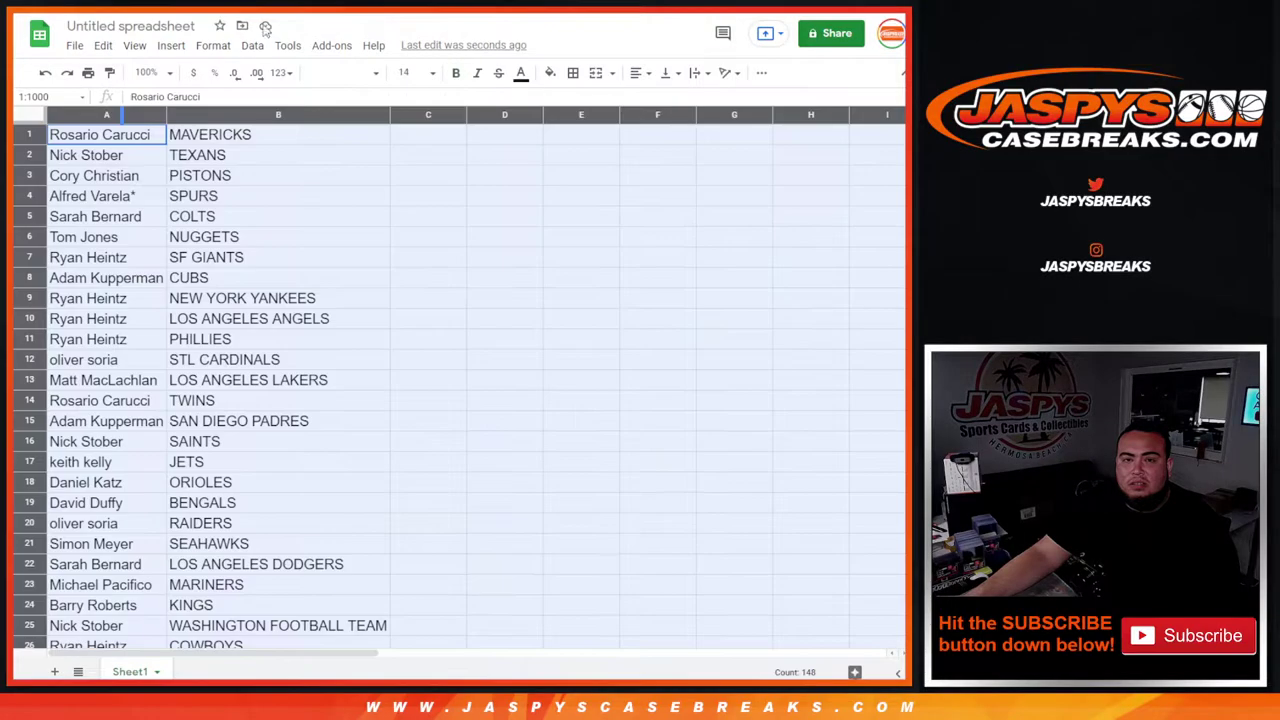
pyautogui.click(194, 28)
pyautogui.write('M.')
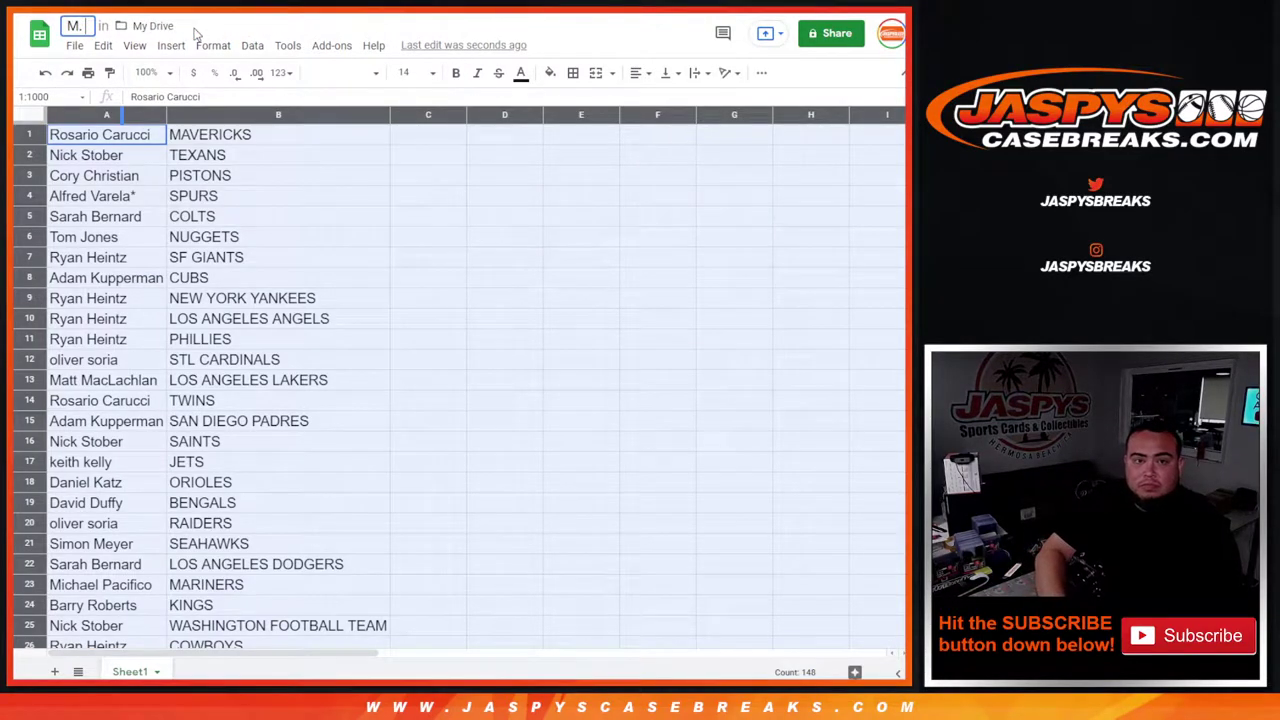
pyautogui.write(' 6/28/21 -')
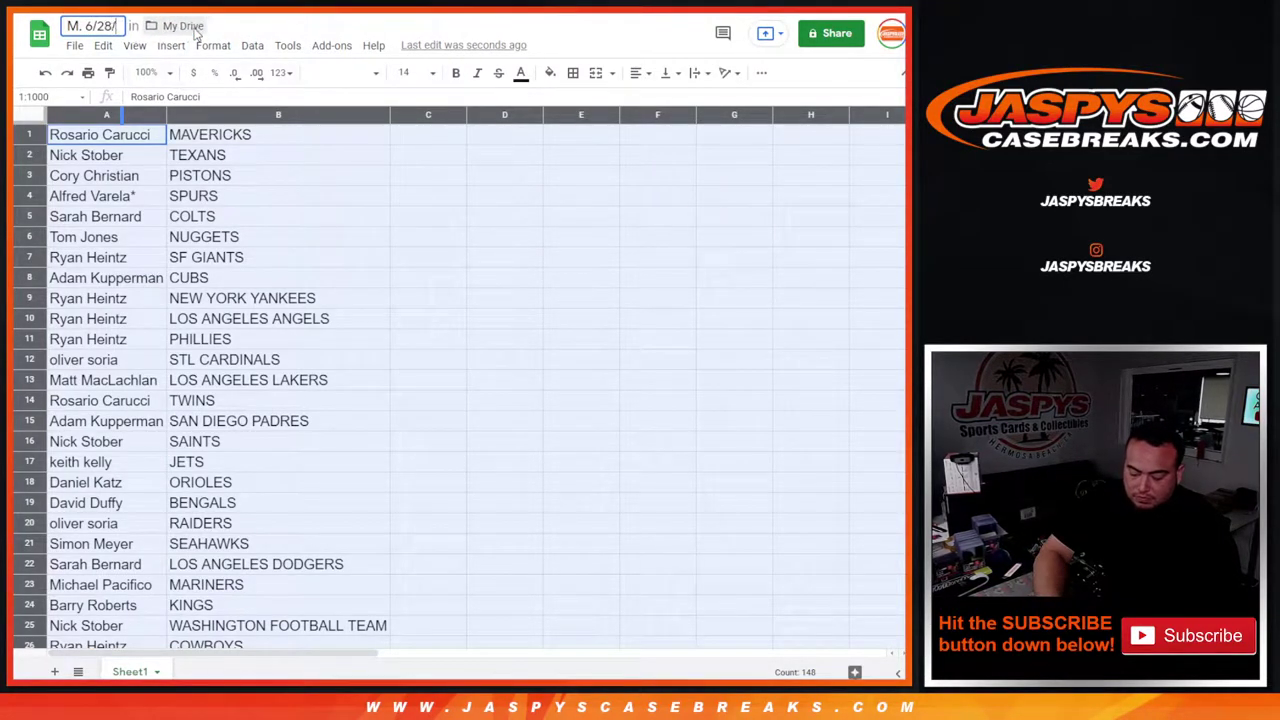
pyautogui.hotkey('ctrl', 'v')
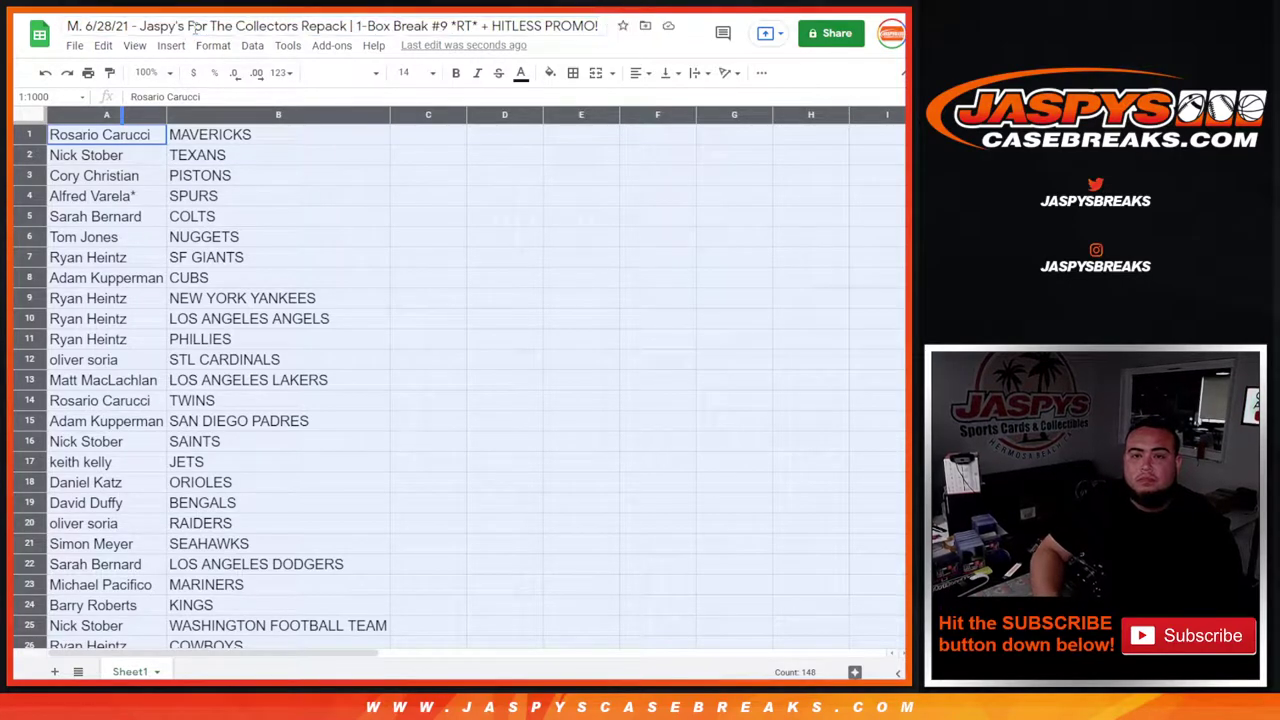
pyautogui.press('Return')
# Step: Sort the sheet from A to Z by the participant names in column A
pyautogui.click(246, 258)
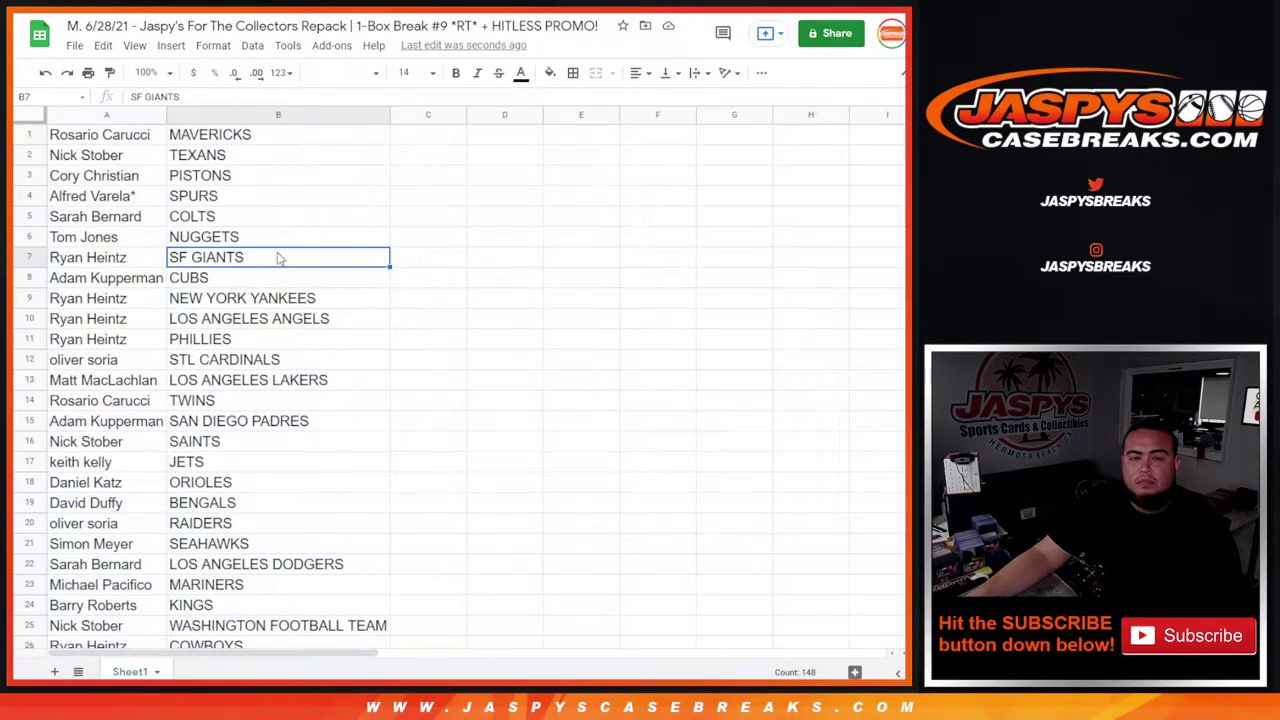
pyautogui.rightClick(158, 114)
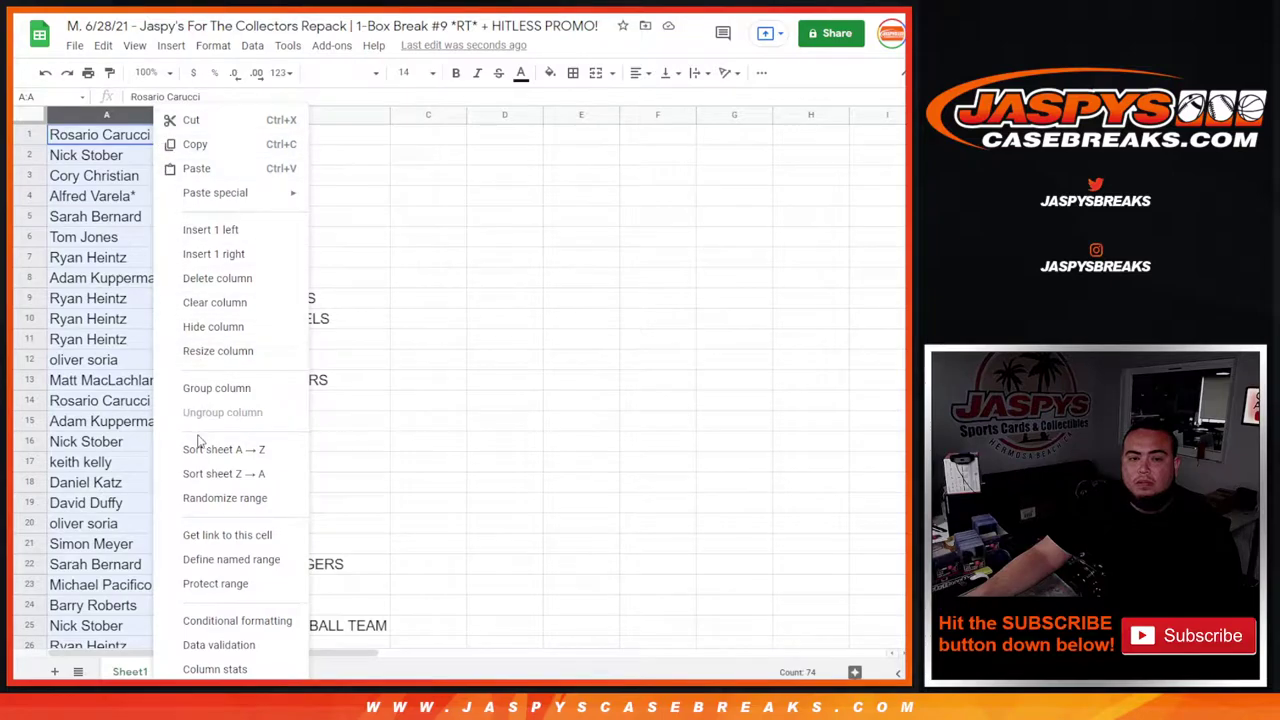
pyautogui.click(228, 449)
# Step: Review the team assignments participant by participant in rows 1 to 22, highlighting each participant's name and team rows
pyautogui.moveTo(118, 138); pyautogui.dragTo(236, 162)
pyautogui.moveTo(132, 178); pyautogui.dragTo(251, 222)
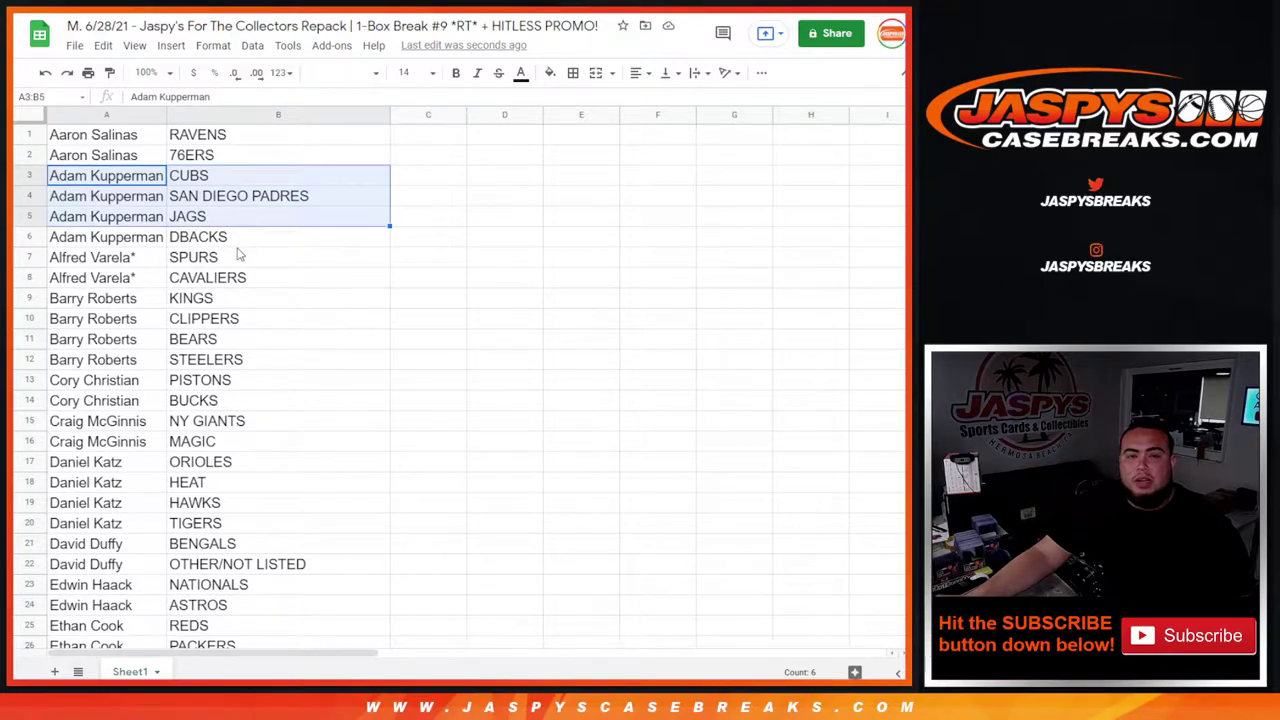
pyautogui.moveTo(155, 238); pyautogui.dragTo(200, 240)
pyautogui.moveTo(92, 260); pyautogui.dragTo(383, 286)
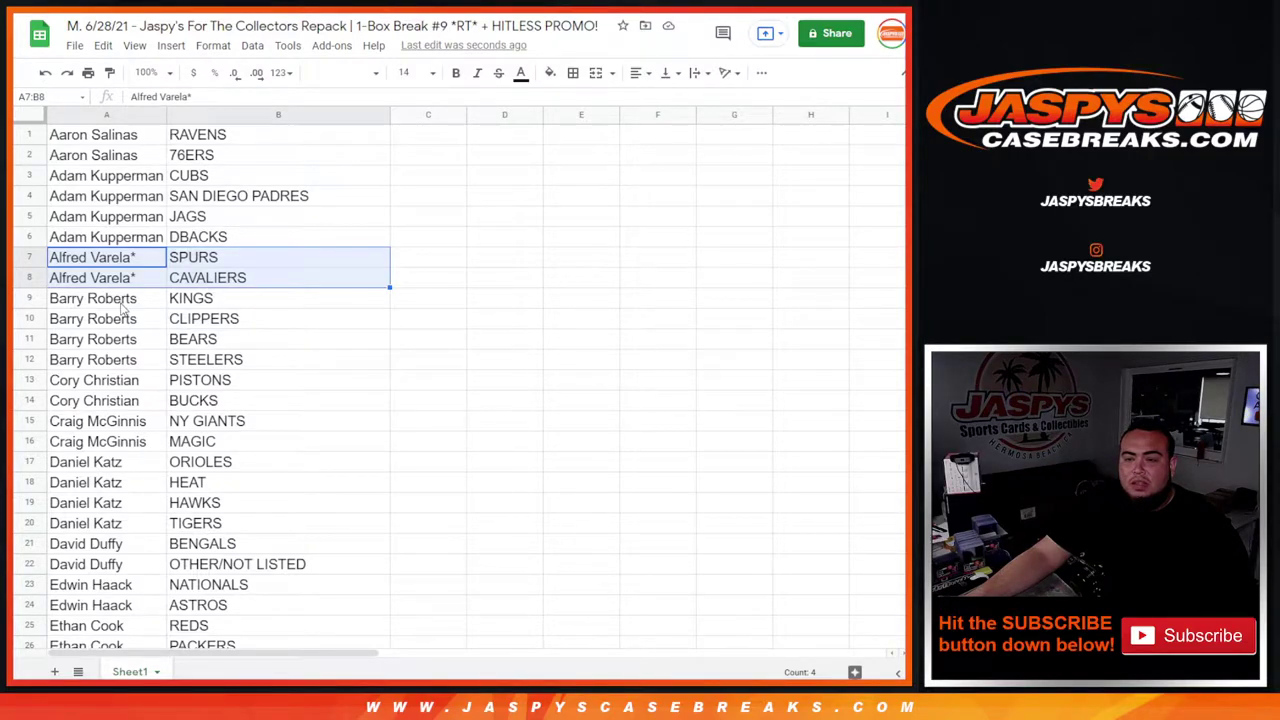
pyautogui.moveTo(116, 305); pyautogui.dragTo(234, 363)
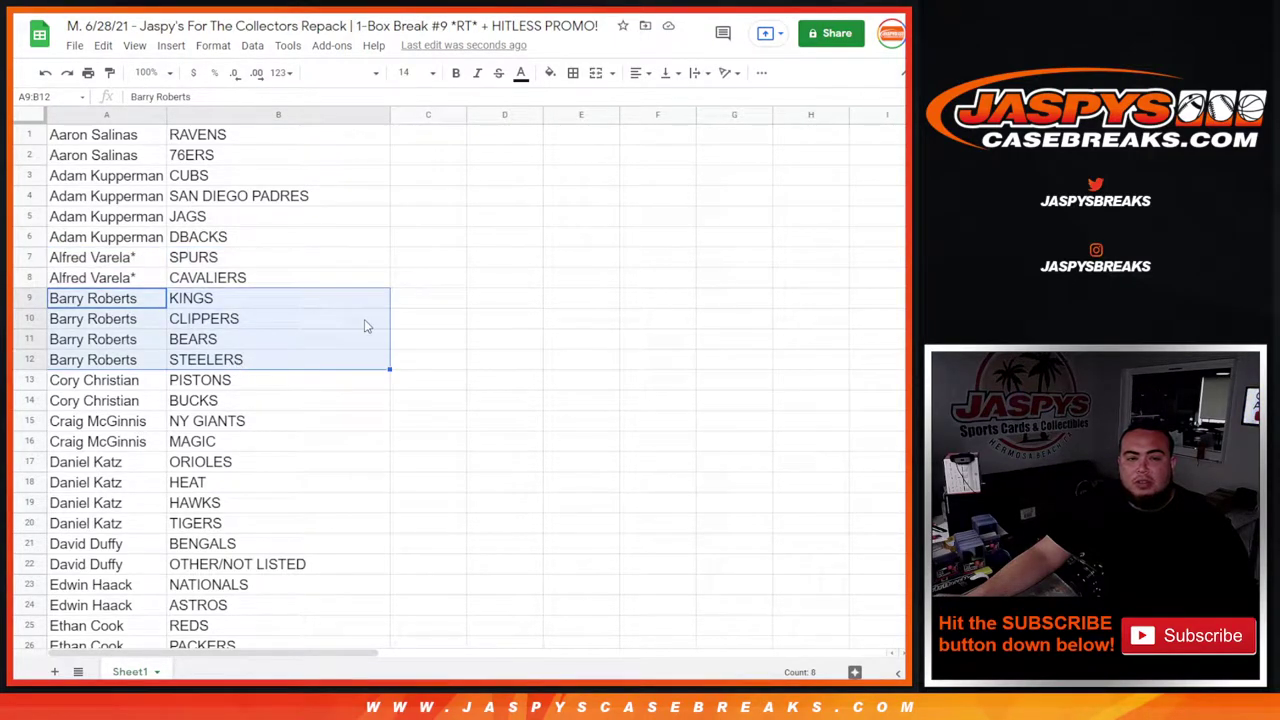
pyautogui.moveTo(114, 388); pyautogui.dragTo(318, 402)
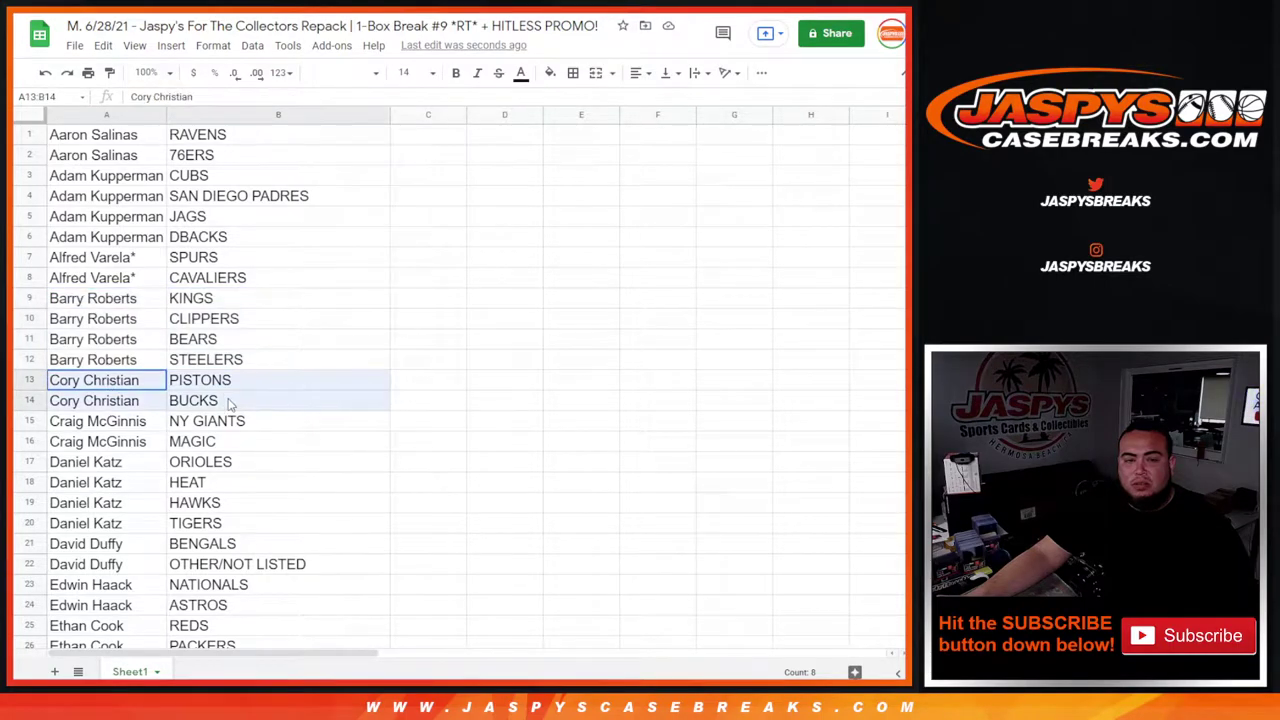
pyautogui.moveTo(122, 425); pyautogui.dragTo(234, 443)
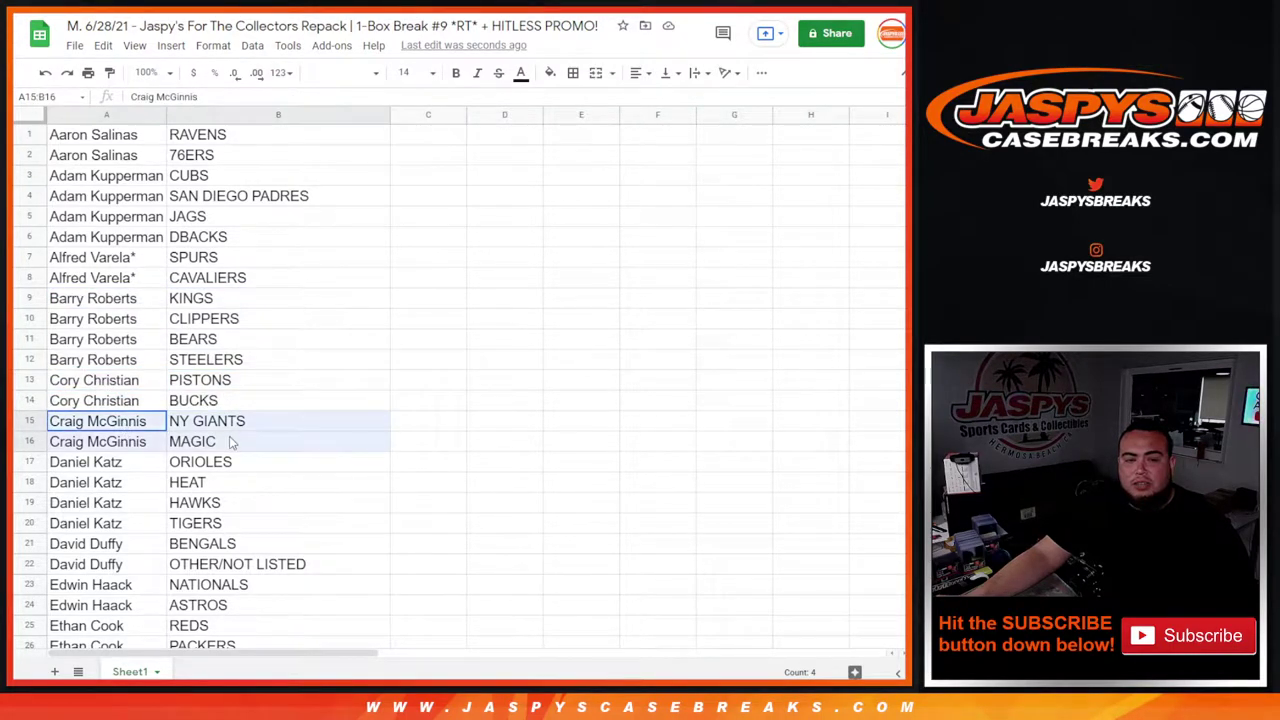
pyautogui.moveTo(118, 476); pyautogui.dragTo(216, 535)
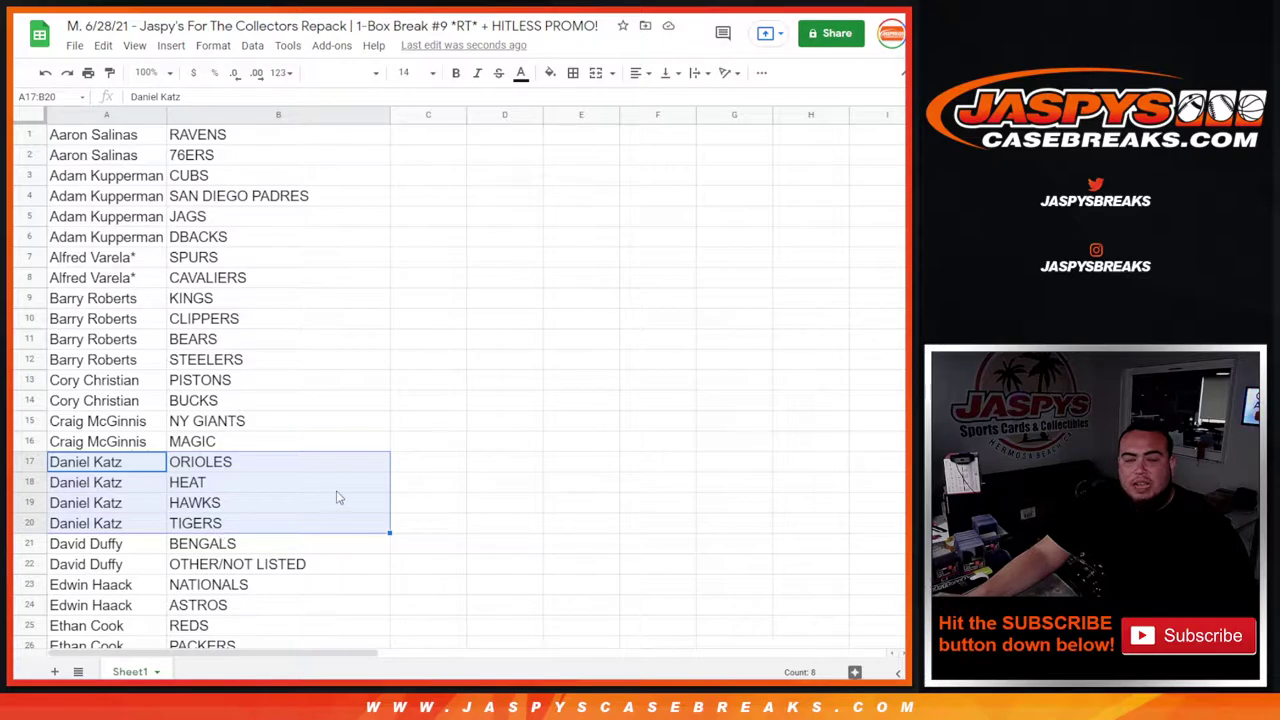
pyautogui.moveTo(122, 545); pyautogui.dragTo(230, 565)
# Step: Continue reviewing each participant's assigned teams in rows 23 to 38, highlighting one group of rows at a time
pyautogui.scroll(-3, 402, 444)
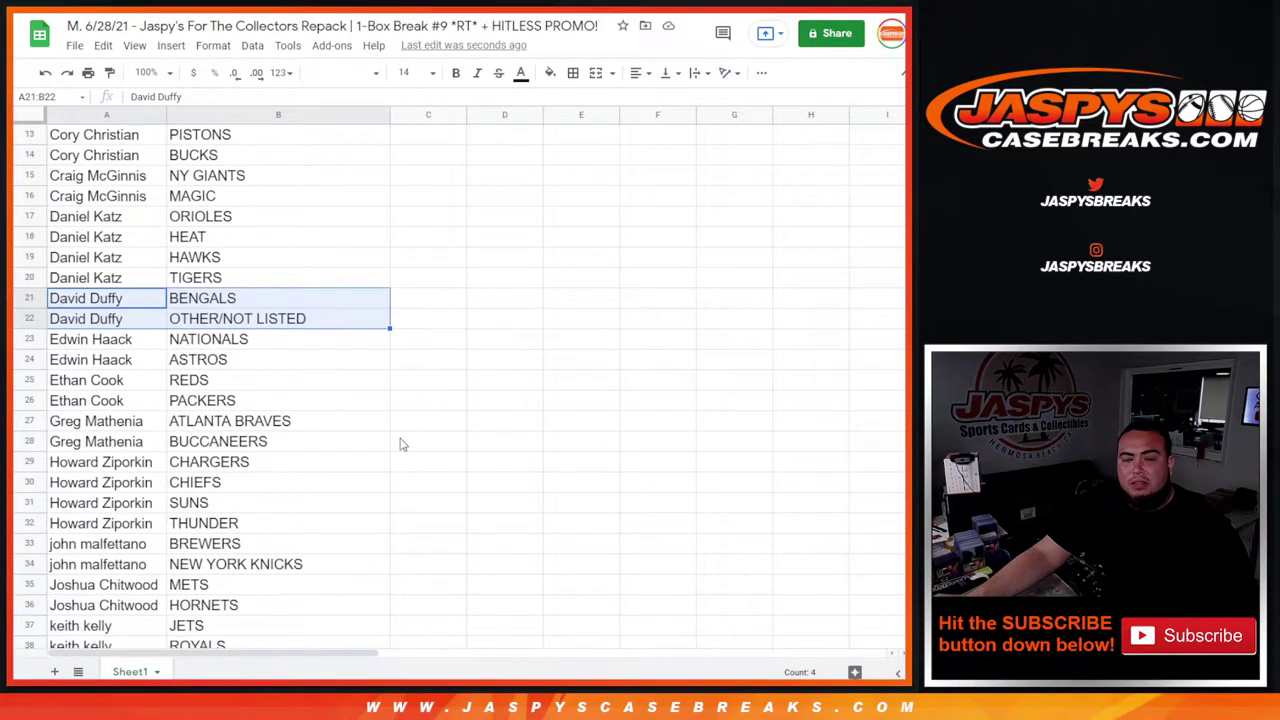
pyautogui.scroll(-2, 240, 360)
pyautogui.moveTo(103, 240); pyautogui.dragTo(215, 258)
pyautogui.moveTo(108, 283); pyautogui.dragTo(205, 306)
pyautogui.moveTo(118, 322); pyautogui.dragTo(203, 345)
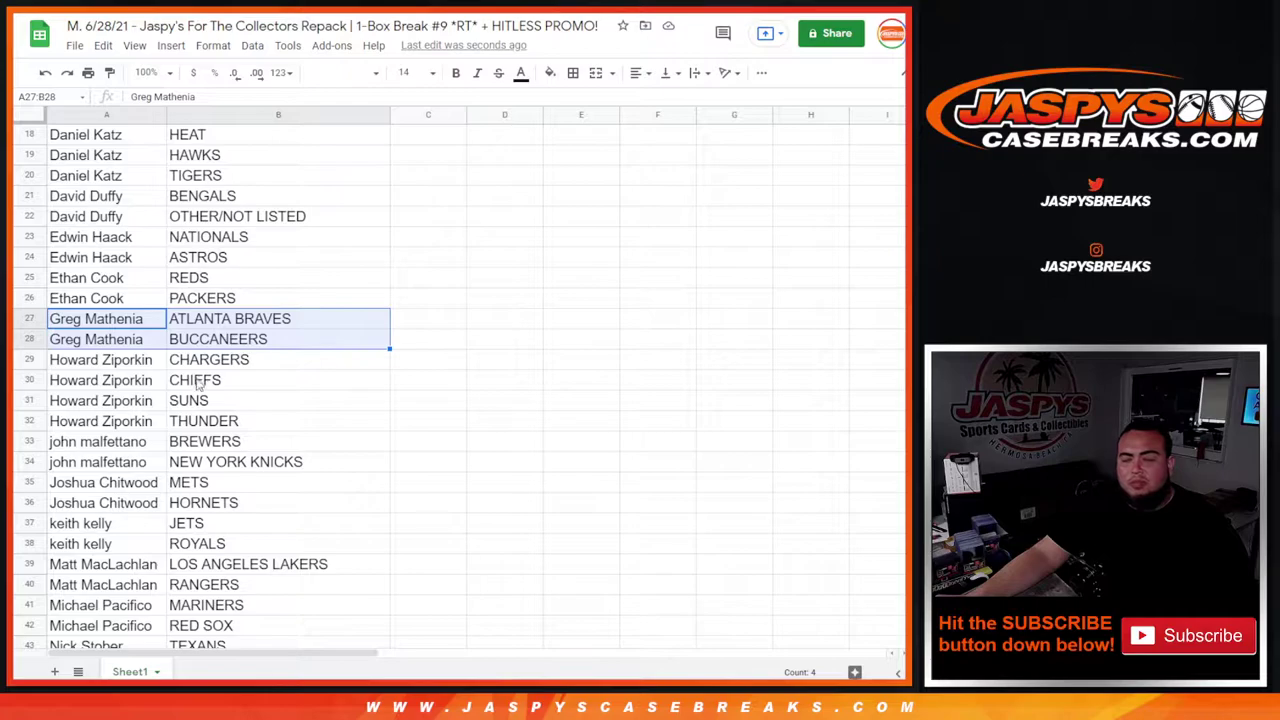
pyautogui.moveTo(118, 362); pyautogui.dragTo(235, 425)
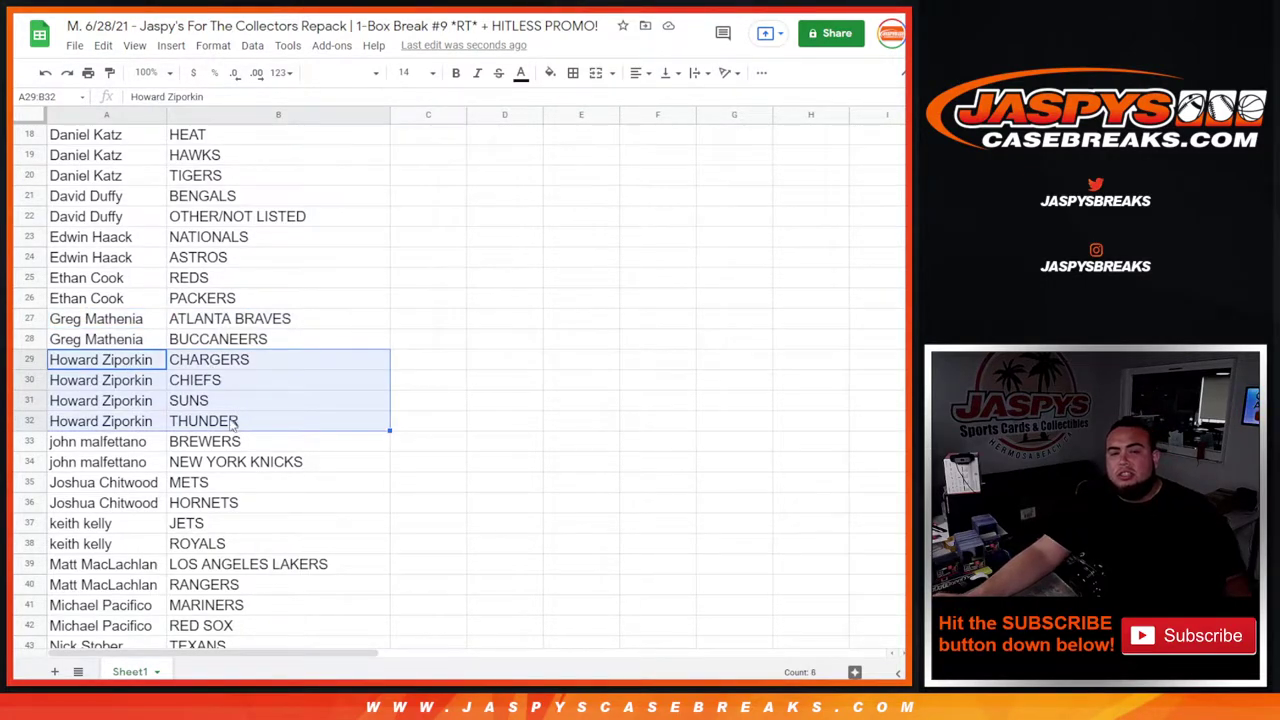
pyautogui.moveTo(104, 444); pyautogui.dragTo(220, 505)
pyautogui.moveTo(112, 530); pyautogui.dragTo(215, 545)
# Step: Check the assigned teams in rows 39 to 54, highlighting each participant's block of rows
pyautogui.scroll(-5, 335, 420)
pyautogui.scroll(-1, 114, 272)
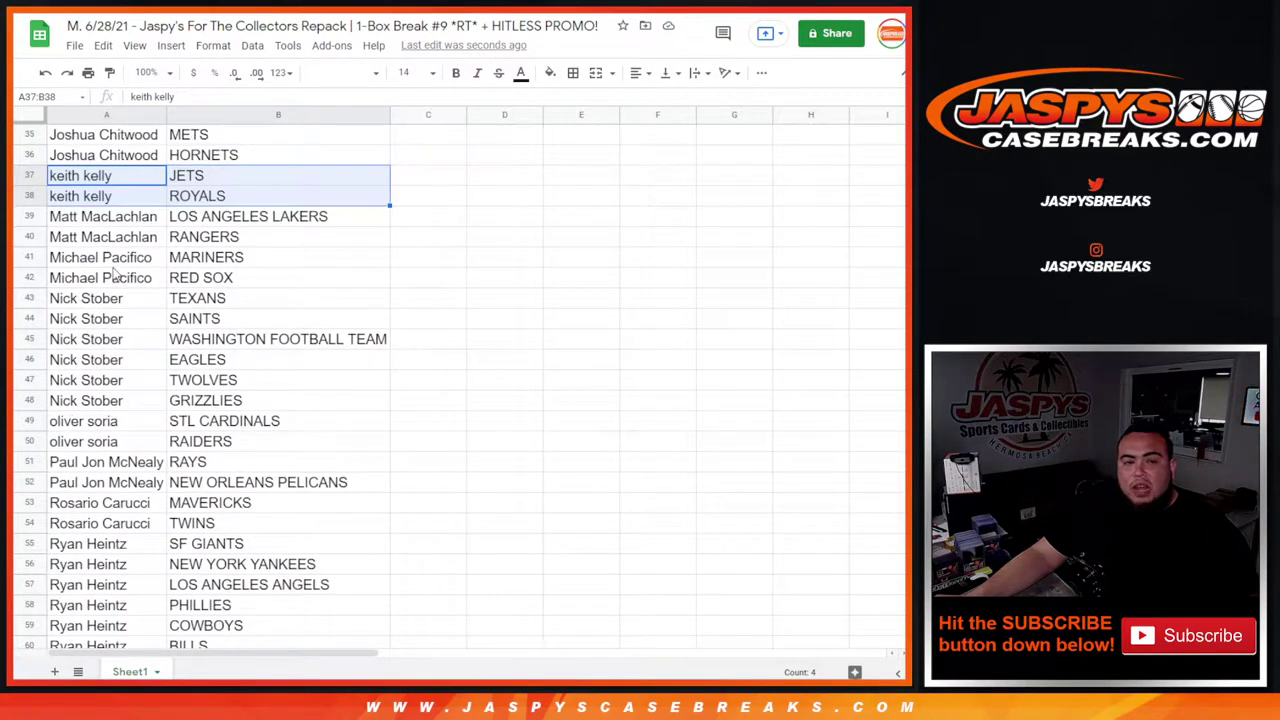
pyautogui.moveTo(119, 226); pyautogui.dragTo(265, 242)
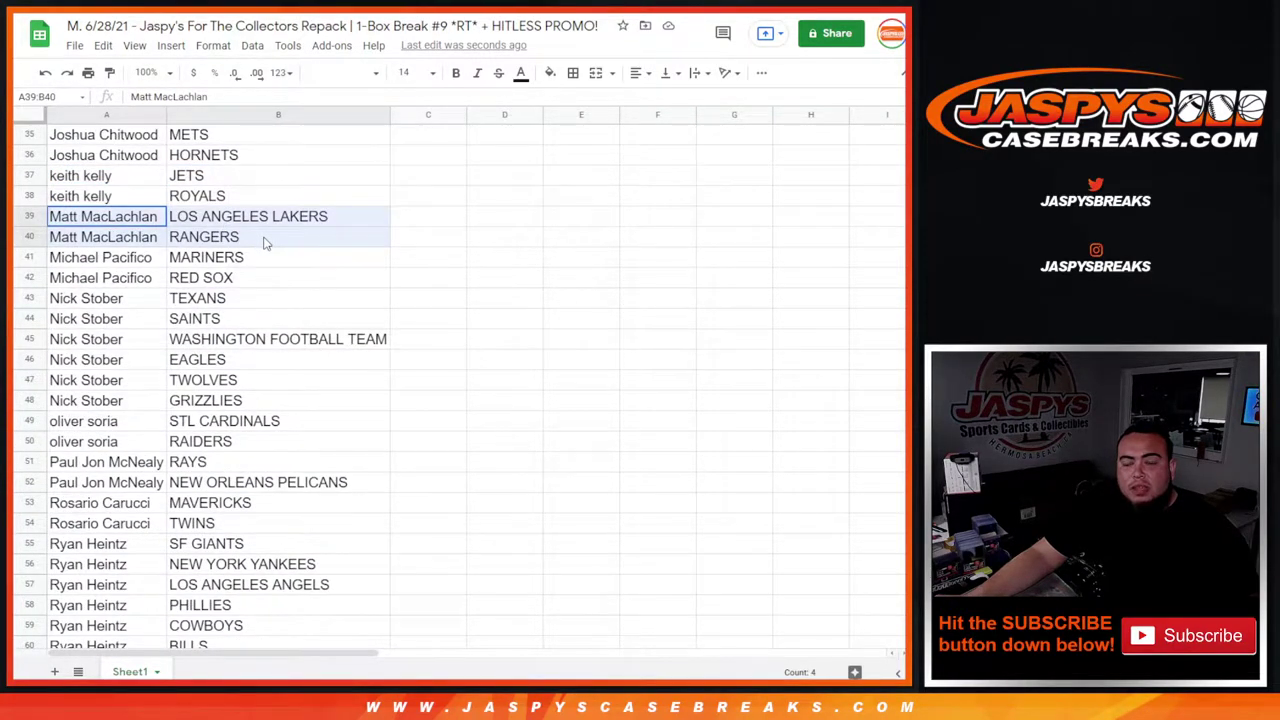
pyautogui.moveTo(110, 261); pyautogui.dragTo(237, 286)
pyautogui.moveTo(106, 304); pyautogui.dragTo(268, 412)
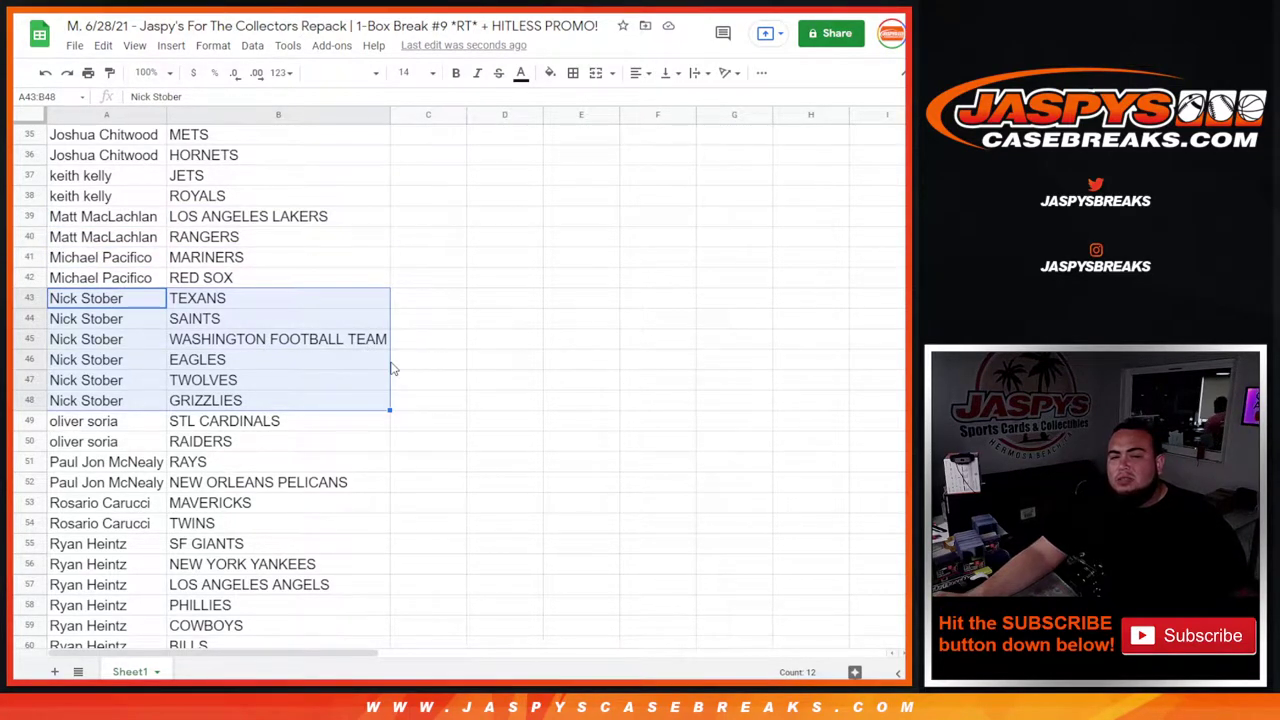
pyautogui.moveTo(96, 425); pyautogui.dragTo(249, 443)
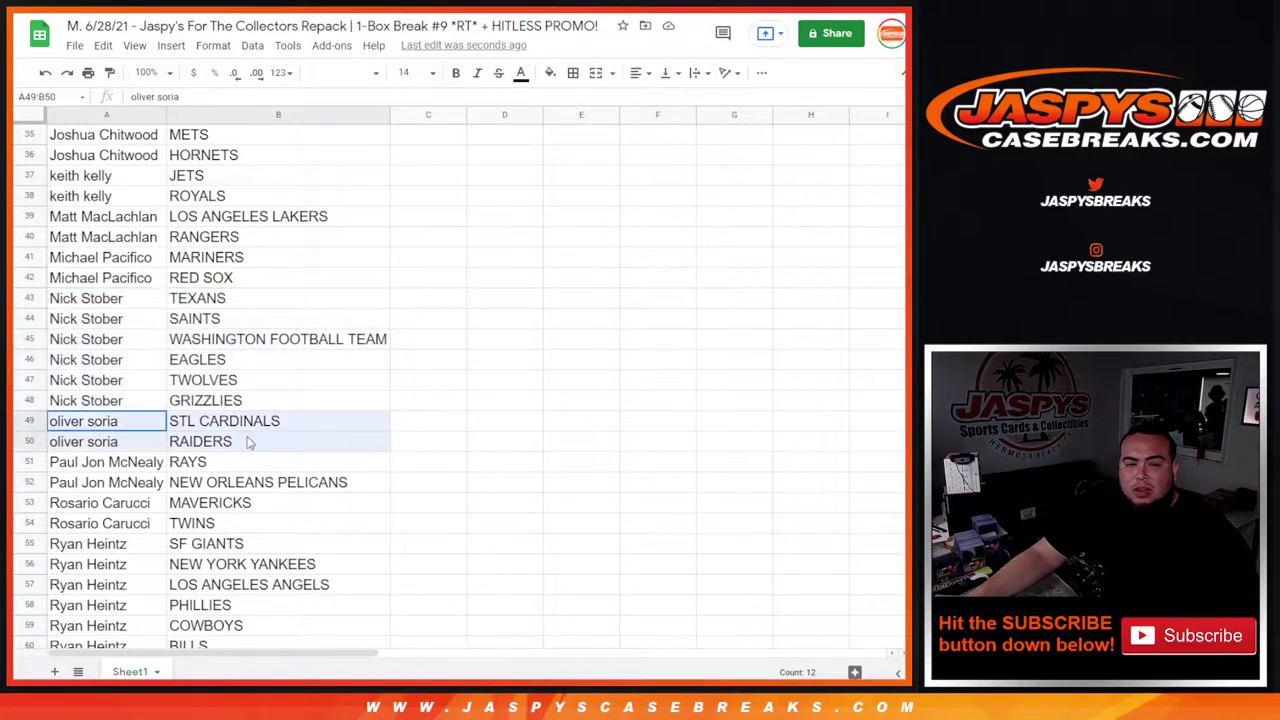
pyautogui.scroll(-1, 424, 376)
pyautogui.scroll(-4, 424, 376)
pyautogui.moveTo(88, 260); pyautogui.dragTo(260, 280)
pyautogui.moveTo(126, 306); pyautogui.dragTo(246, 321)
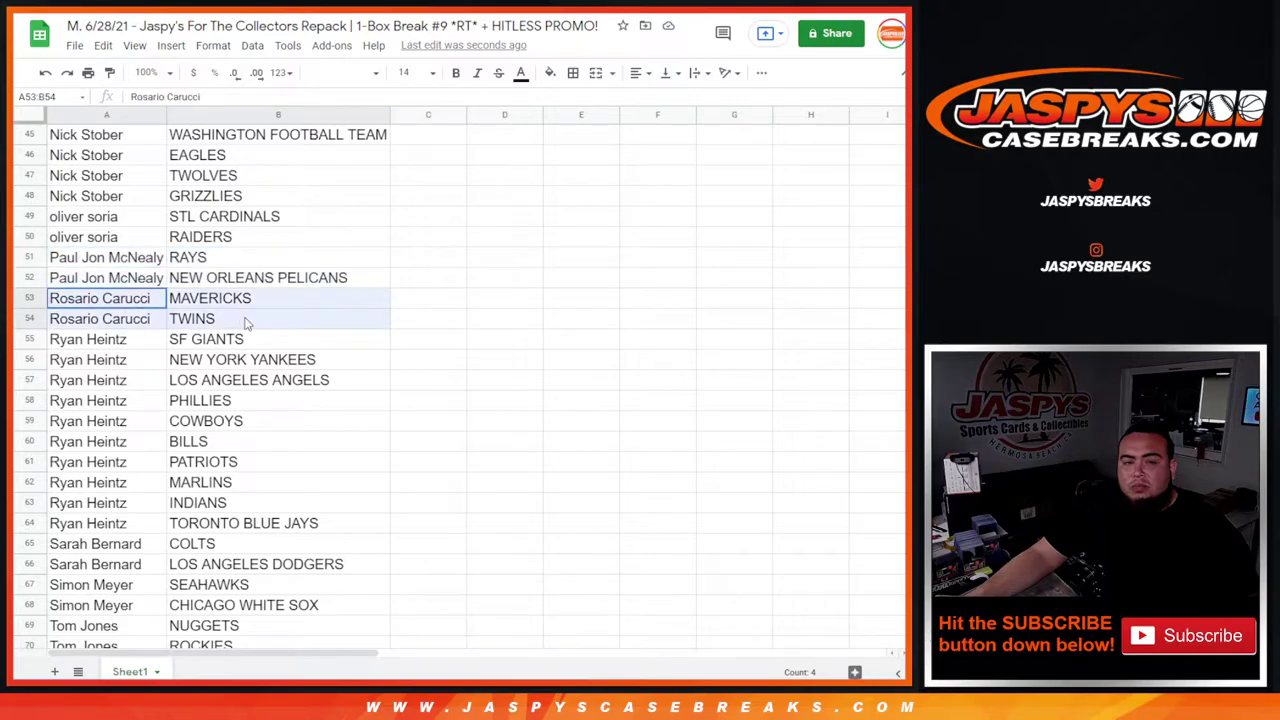
# Step: Finish reviewing the assignments in rows 55 to 74 and look over the complete list once more
pyautogui.moveTo(127, 345); pyautogui.dragTo(250, 527)
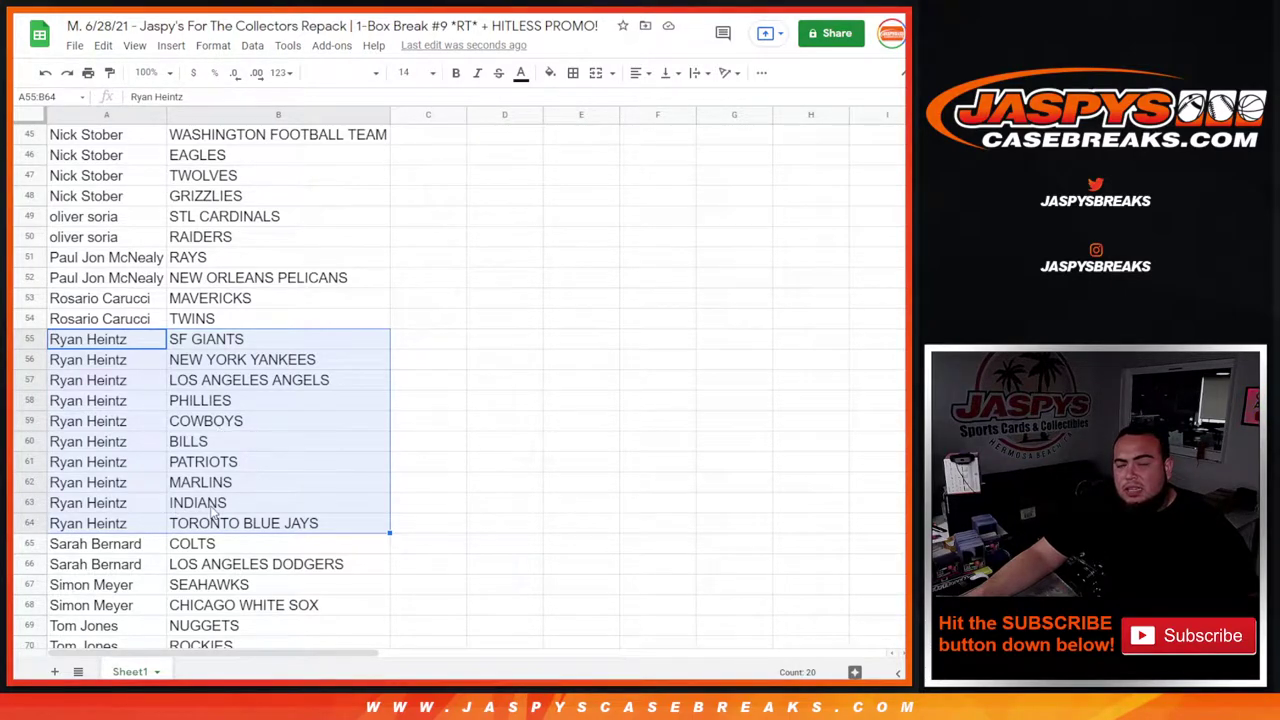
pyautogui.scroll(-4, 212, 512)
pyautogui.moveTo(113, 302); pyautogui.dragTo(241, 369)
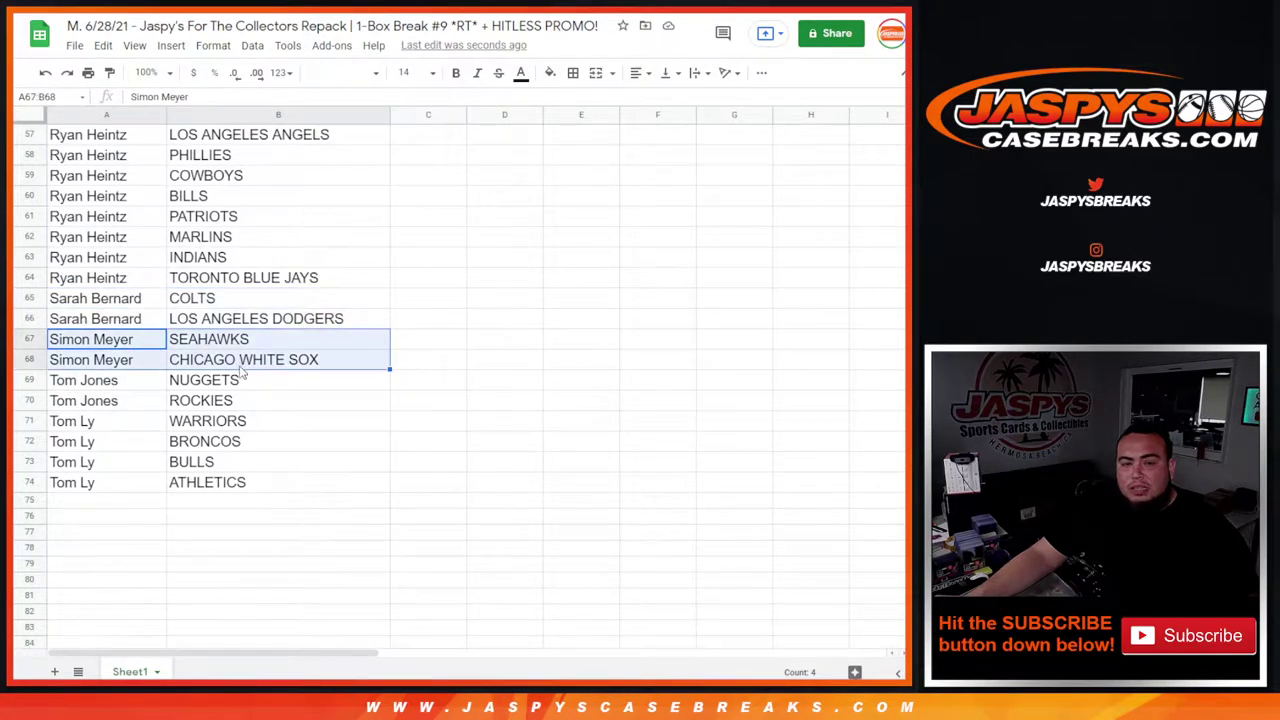
pyautogui.moveTo(113, 387); pyautogui.dragTo(253, 395)
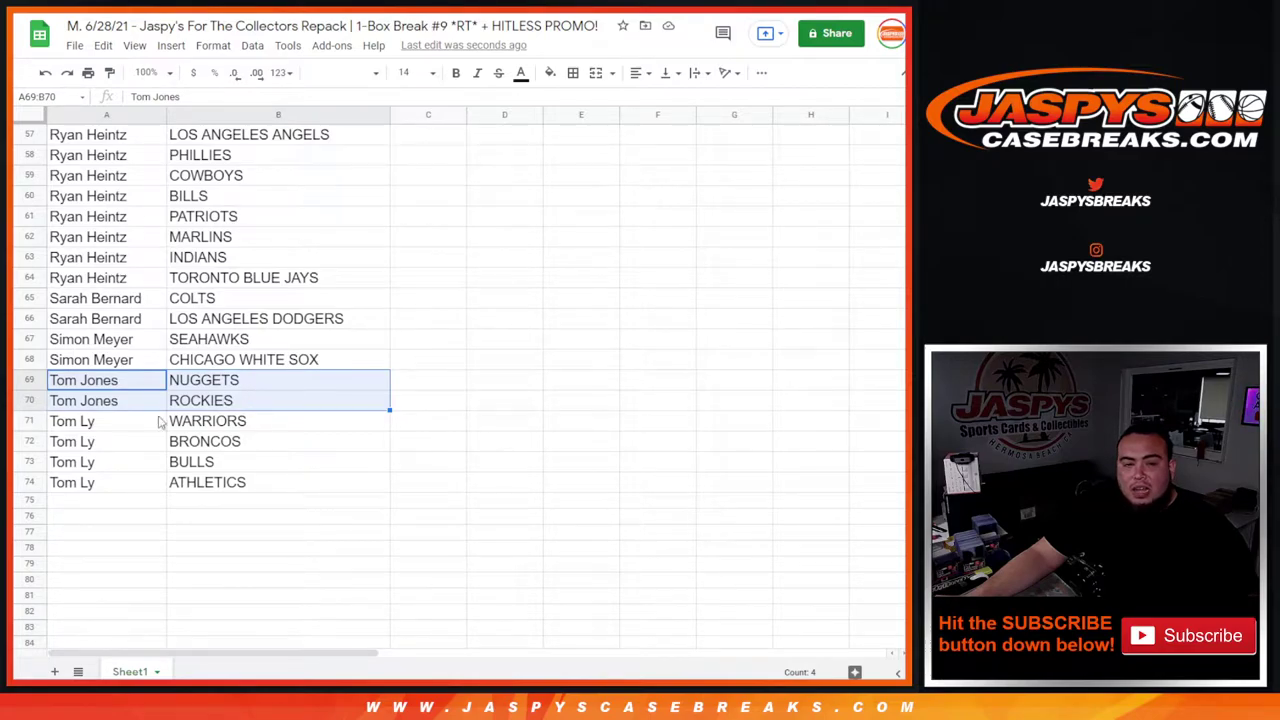
pyautogui.moveTo(92, 430); pyautogui.dragTo(248, 498)
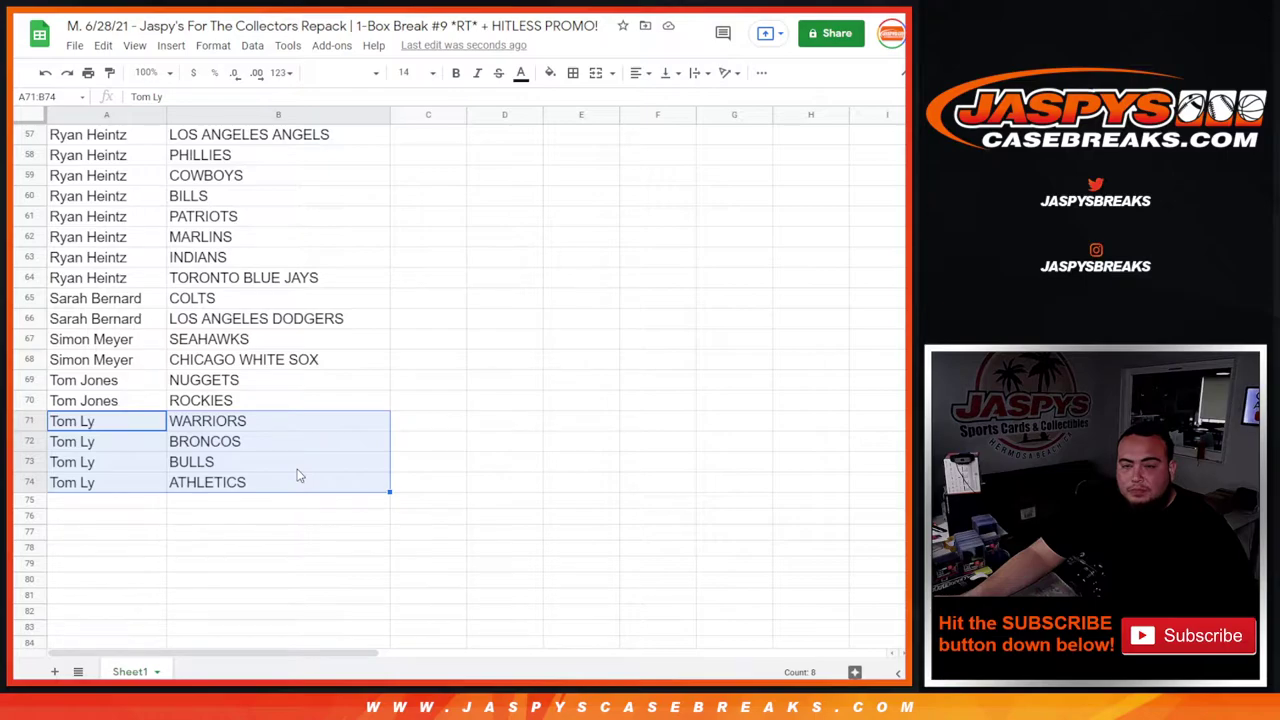
pyautogui.scroll(15, 297, 475)
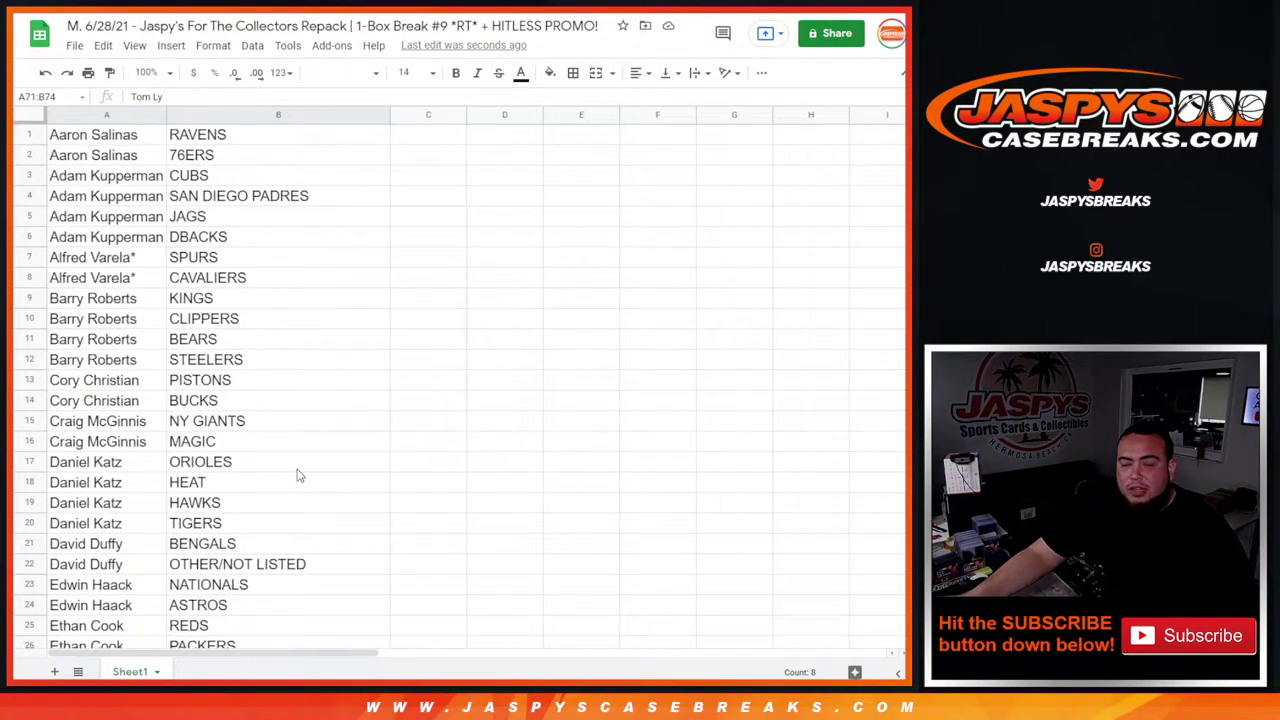
pyautogui.scroll(-15, 297, 475)
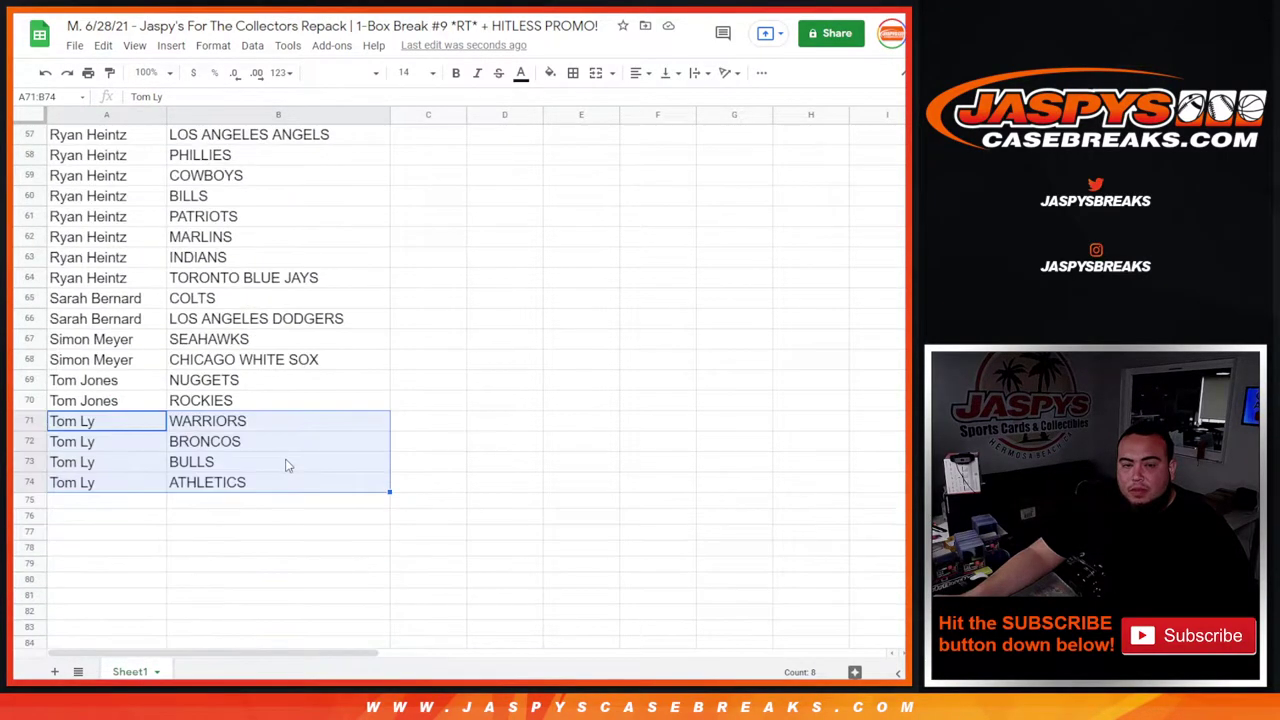
pyautogui.click(276, 443)
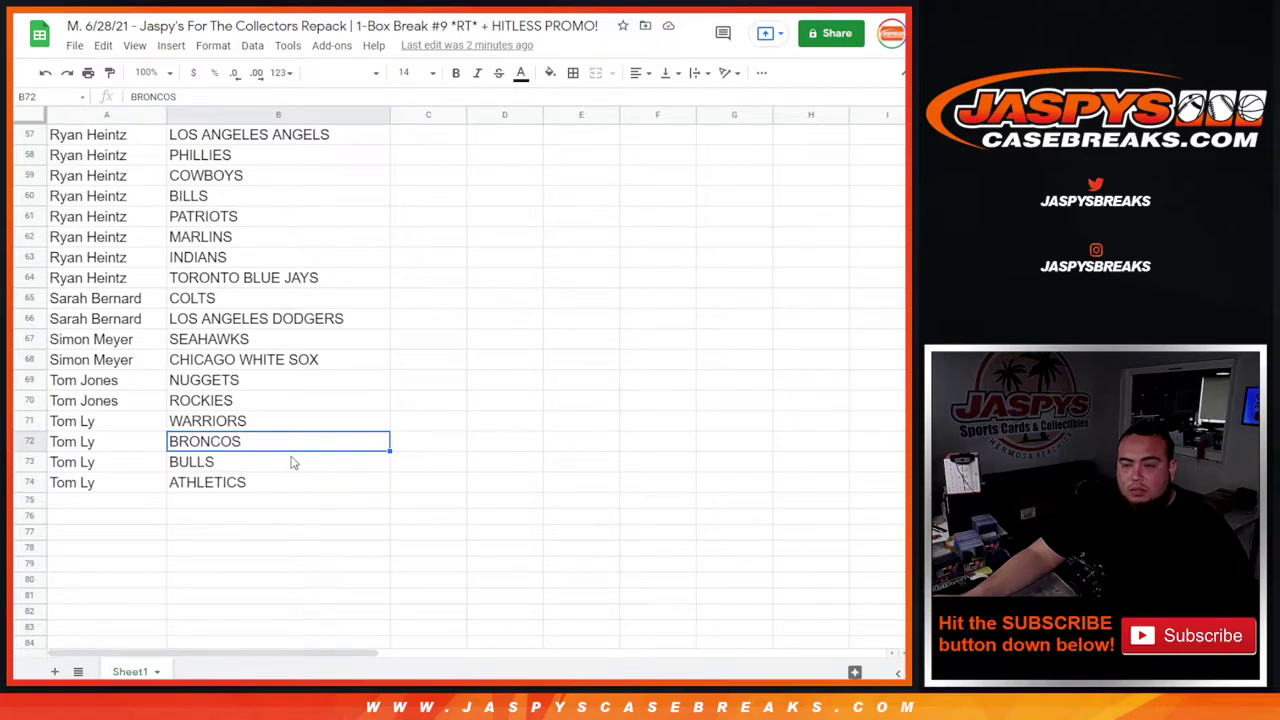
pyautogui.scroll(15, 293, 462)
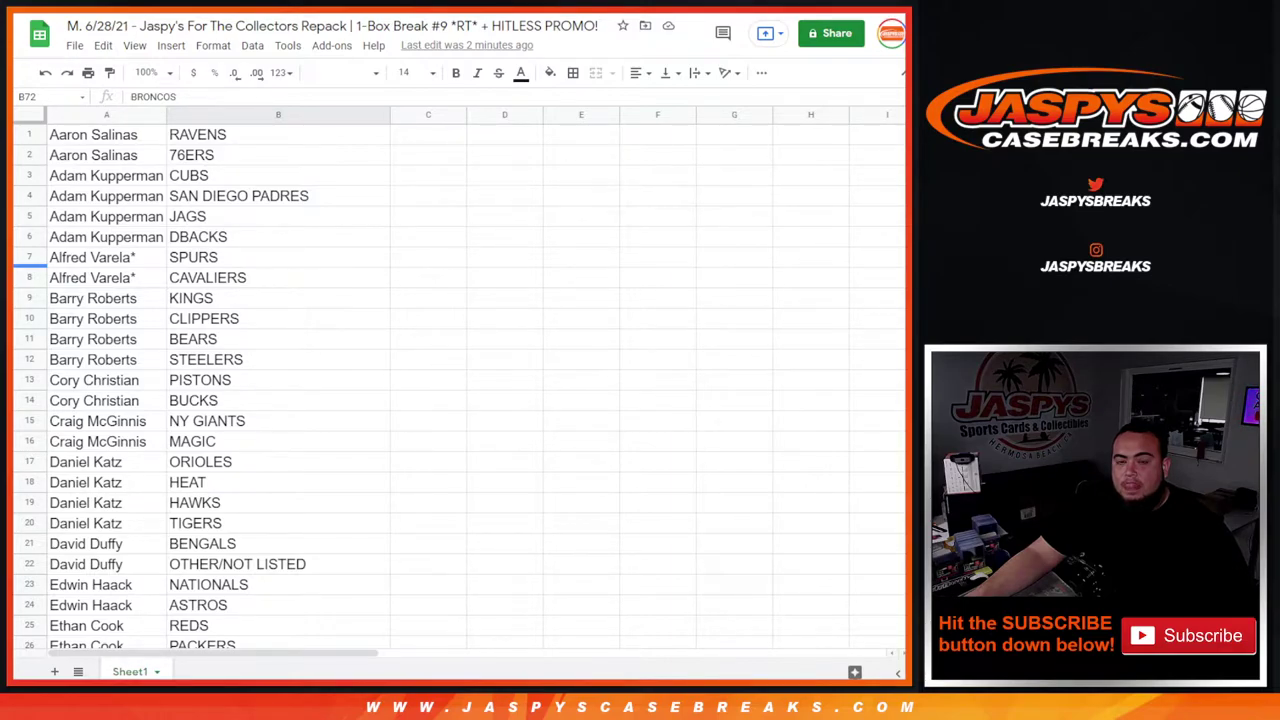
# Step: View the $800 break credit giveaway page and return to the team assignment spreadsheet
pyautogui.hotkey('ctrl', 'Tab')
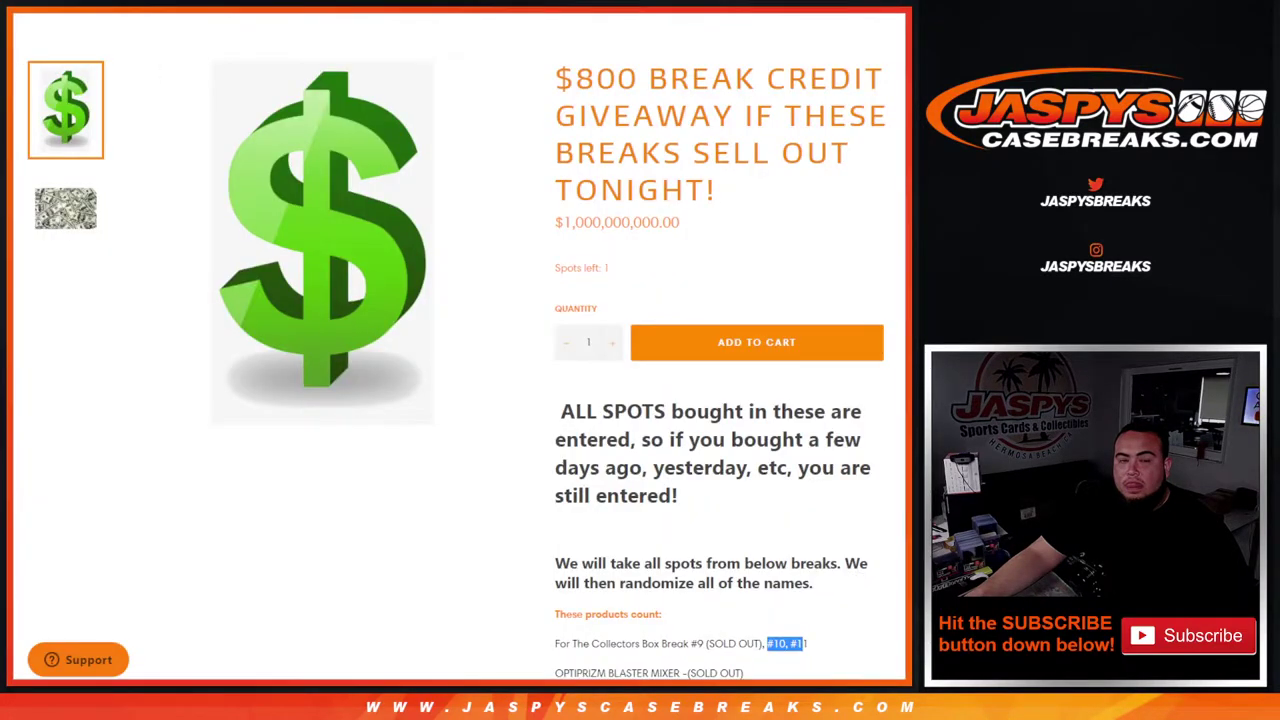
pyautogui.hotkey('ctrl', 'Tab')
pyautogui.hotkey('ctrl', 'Tab')
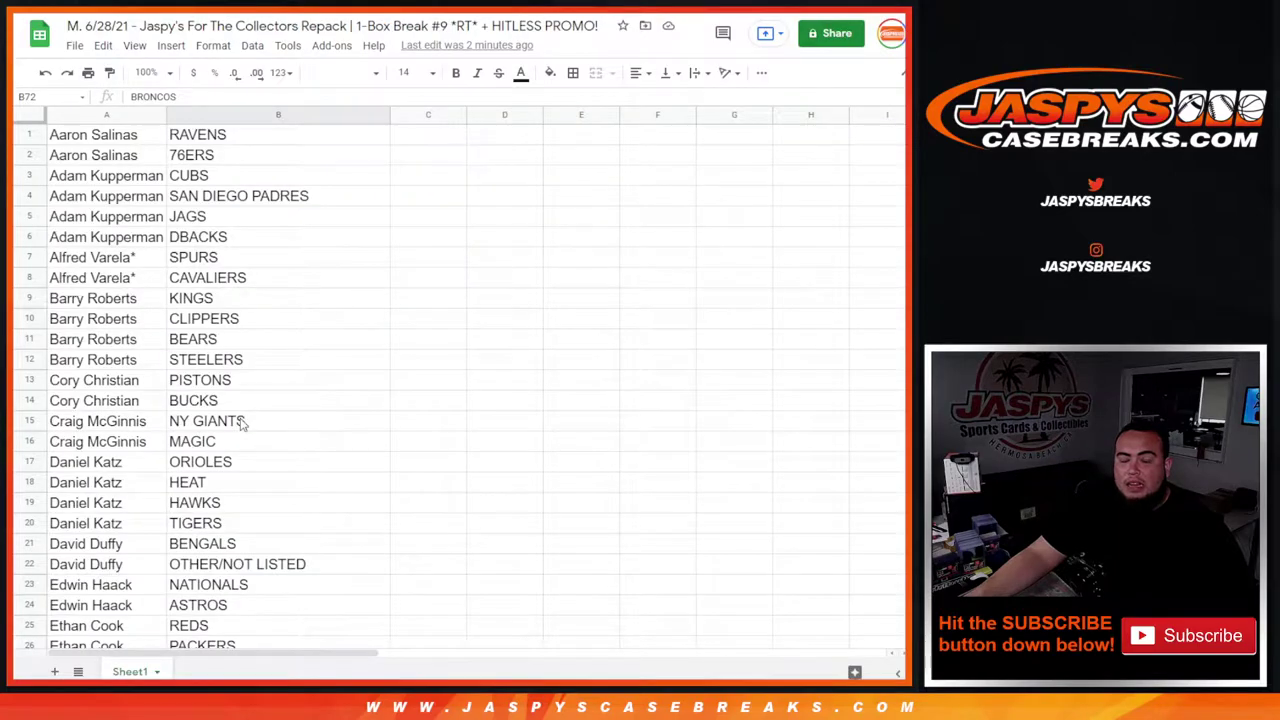
# Step: Sort the sheet from A to Z by the team names in column B
pyautogui.rightClick(381, 114)
pyautogui.click(420, 449)
# Step: Apply all borders to the range A1:B74 and center its text horizontally
pyautogui.moveTo(118, 141); pyautogui.dragTo(293, 204)
pyautogui.click(573, 72)
pyautogui.click(579, 102)
pyautogui.click(636, 72)
pyautogui.click(636, 72)
pyautogui.click(636, 72)
pyautogui.click(664, 101)
pyautogui.scroll(15, 222, 354)
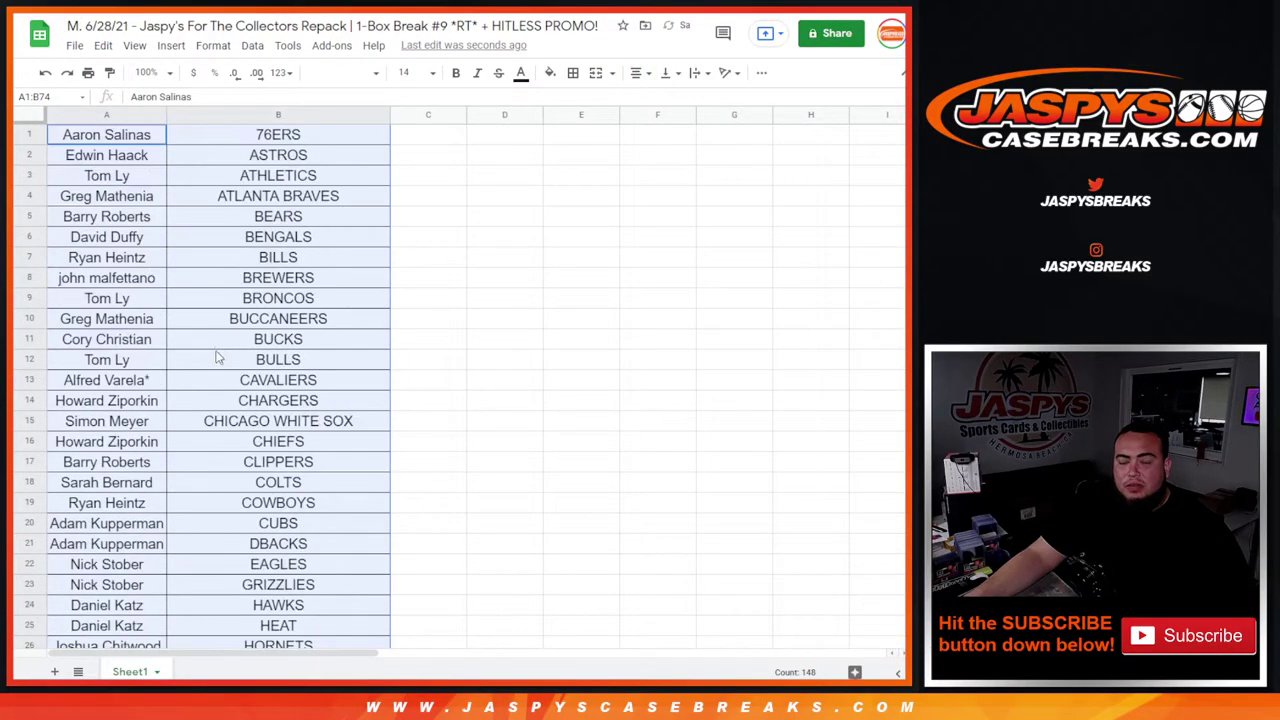
# Step: Print the current sheet in portrait orientation, scaled to fit the page, with the workbook title in the header
pyautogui.click(88, 72)
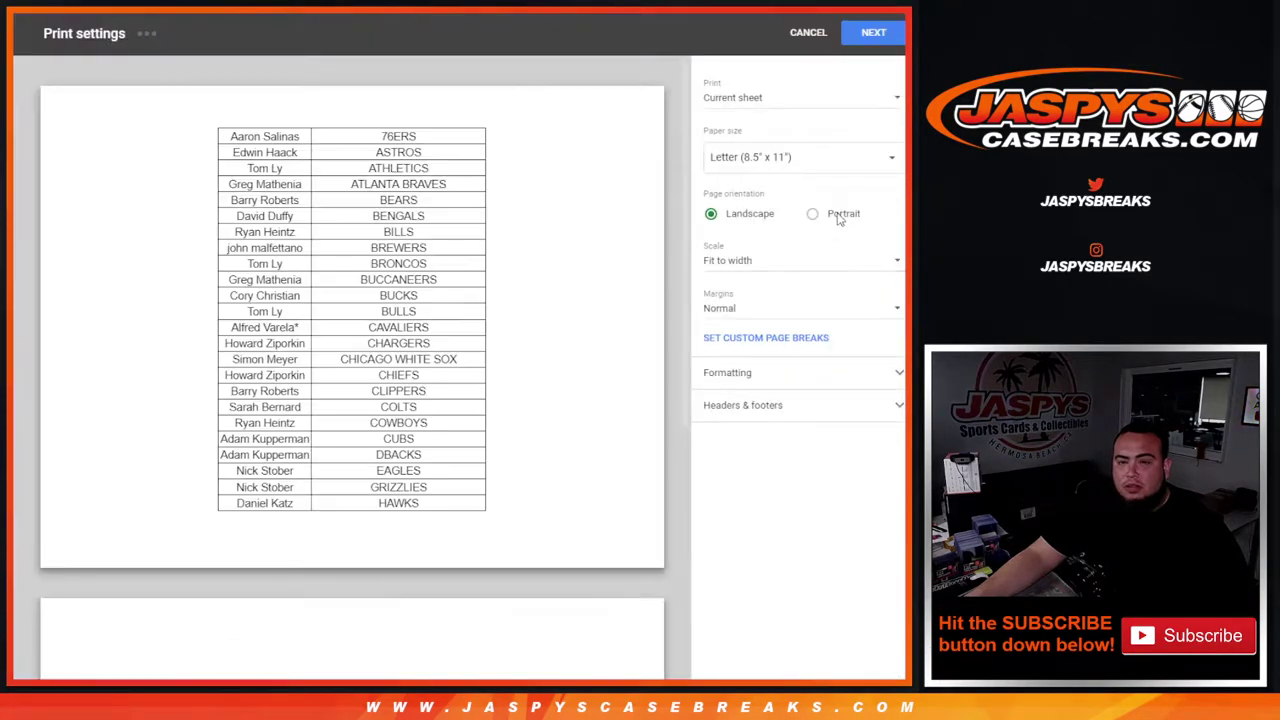
pyautogui.click(840, 218)
pyautogui.click(800, 260)
pyautogui.click(765, 314)
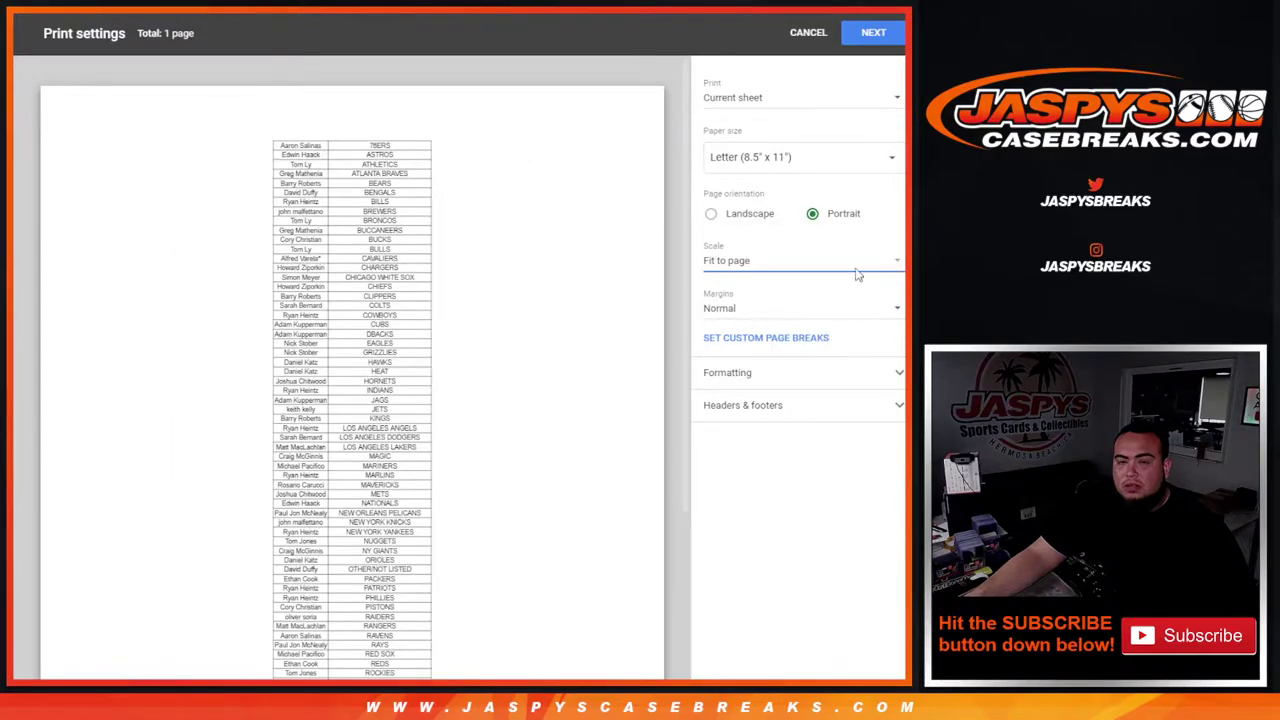
pyautogui.click(826, 407)
pyautogui.click(712, 464)
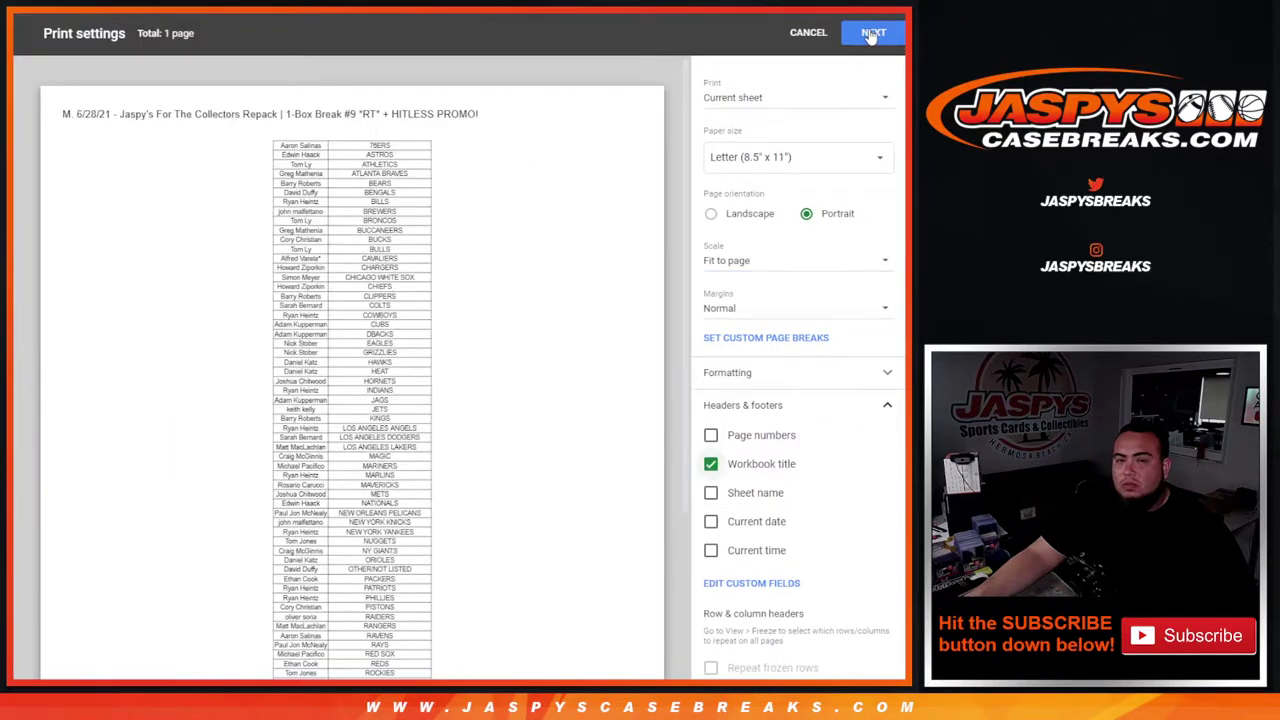
pyautogui.press('Return')
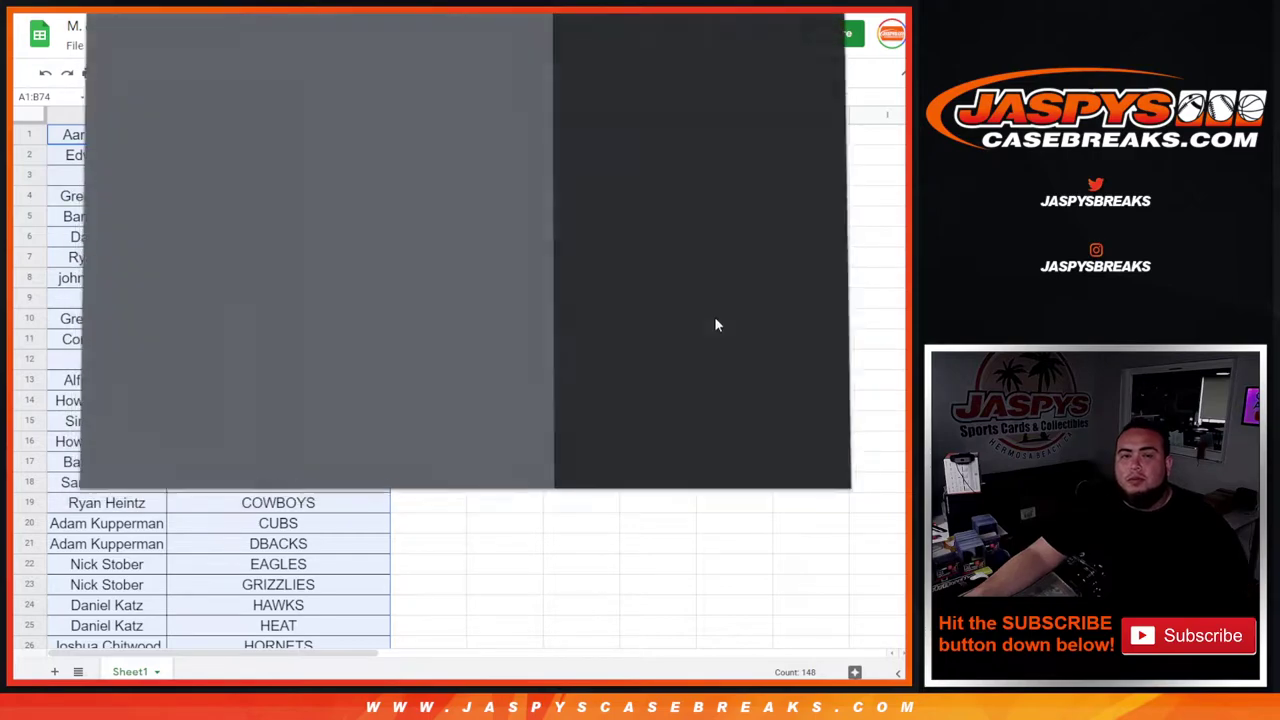
pyautogui.click(742, 462)
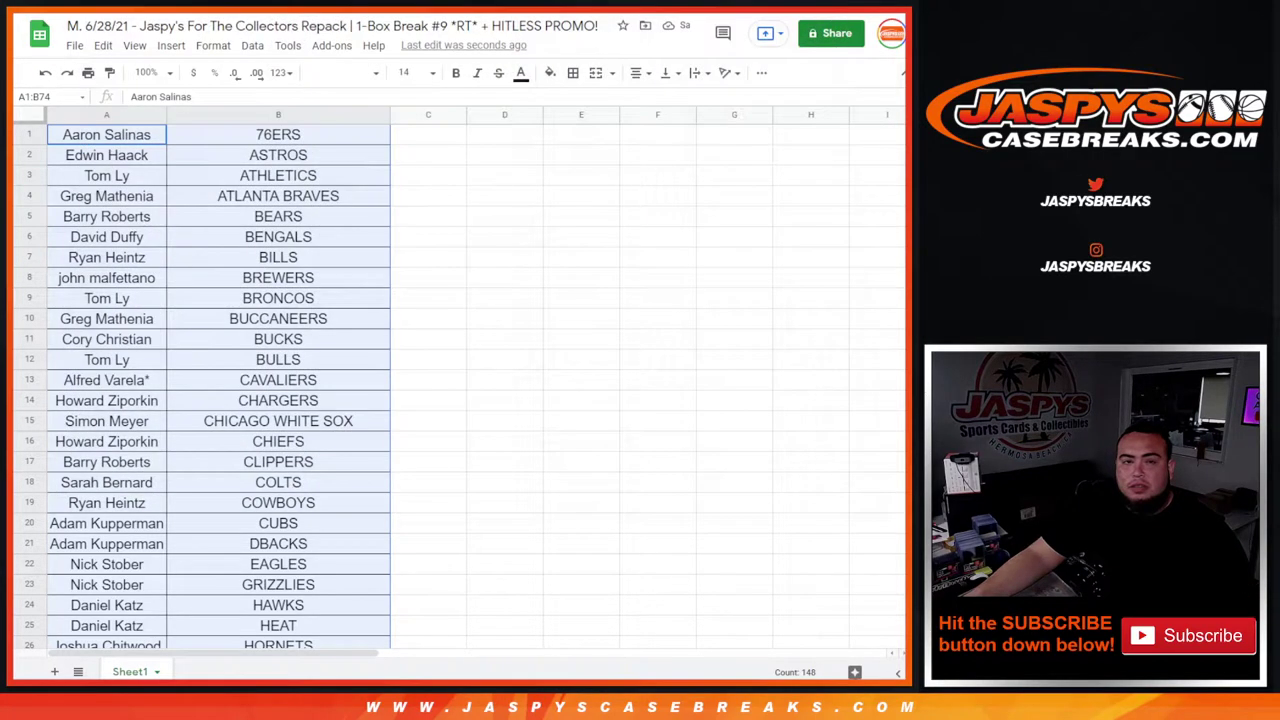